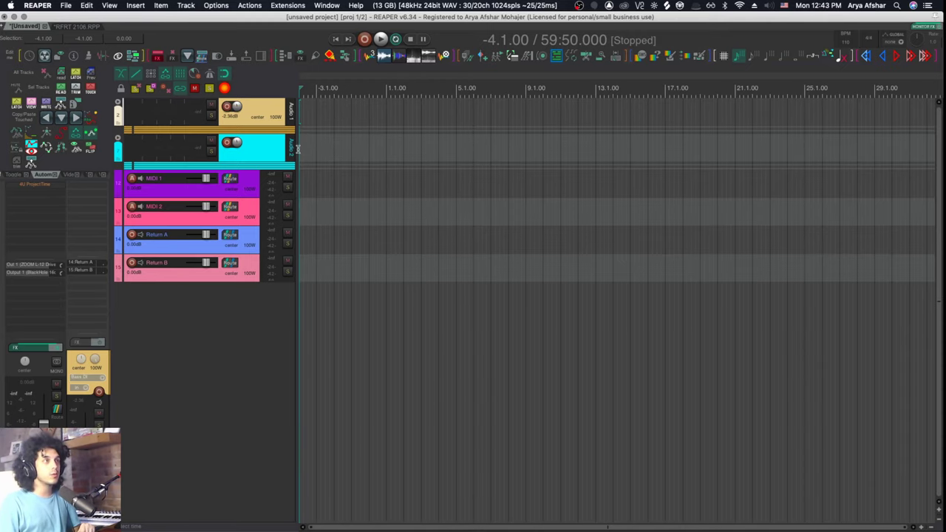
# Step: Change the project tempo from 110 to 85 BPM in the transport, keeping 4/4
pyautogui.click(73, 57)
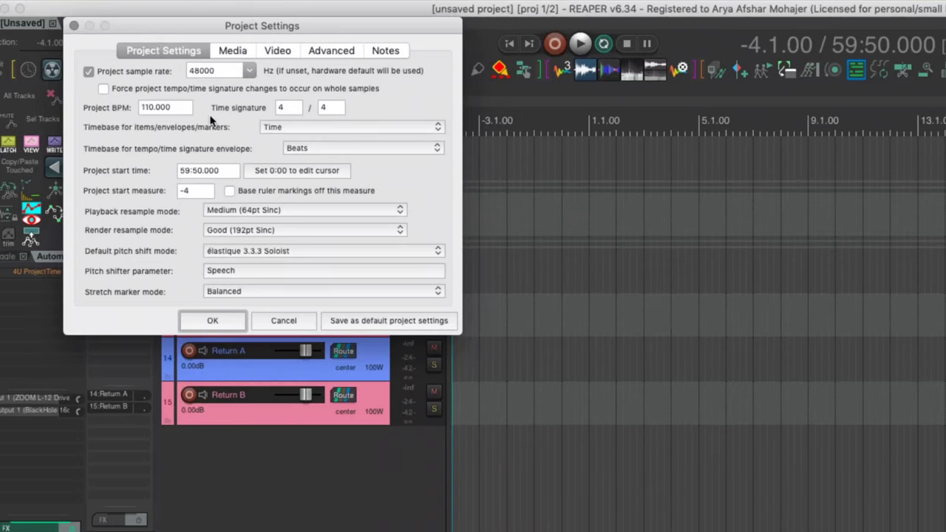
pyautogui.press('Return')
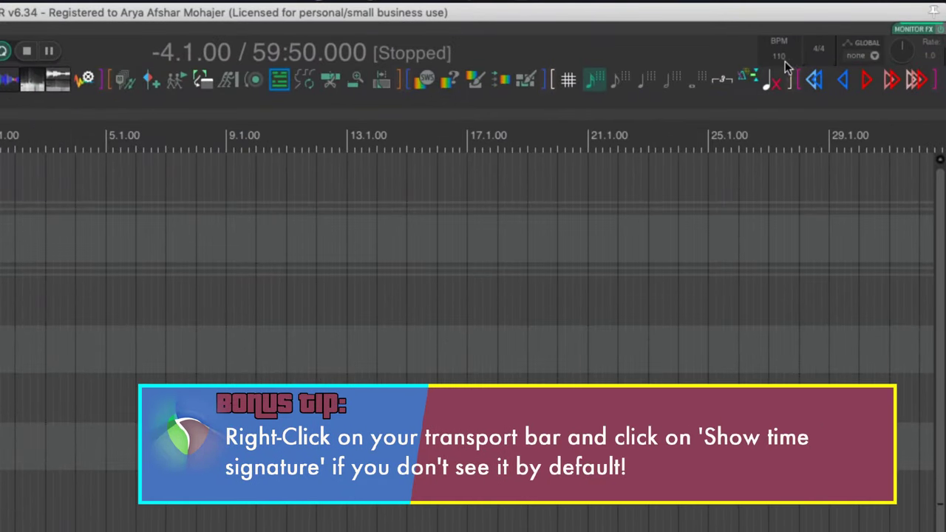
pyautogui.doubleClick(782, 59)
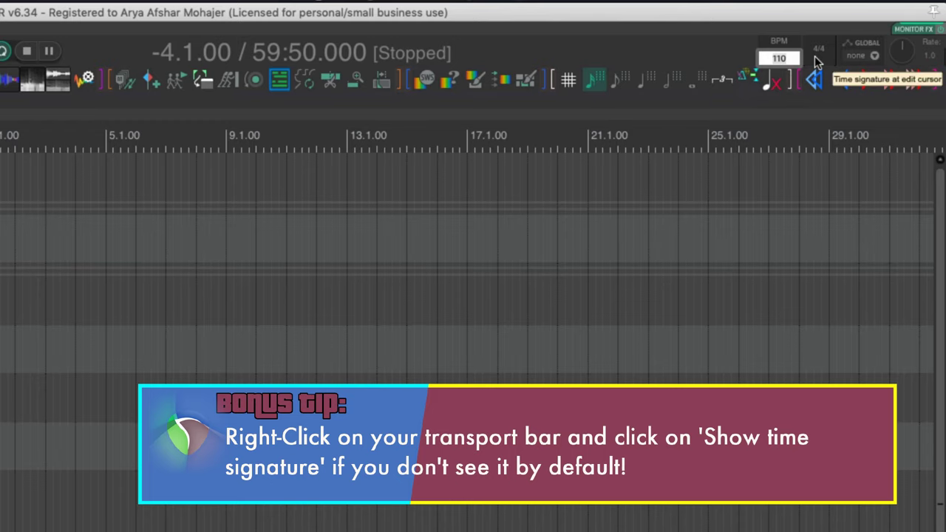
pyautogui.write('85')
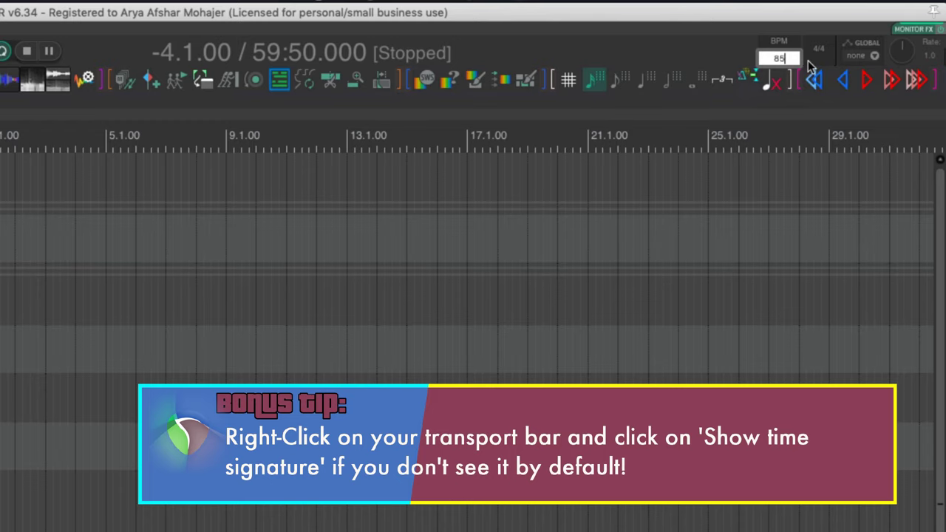
pyautogui.press('Tab')
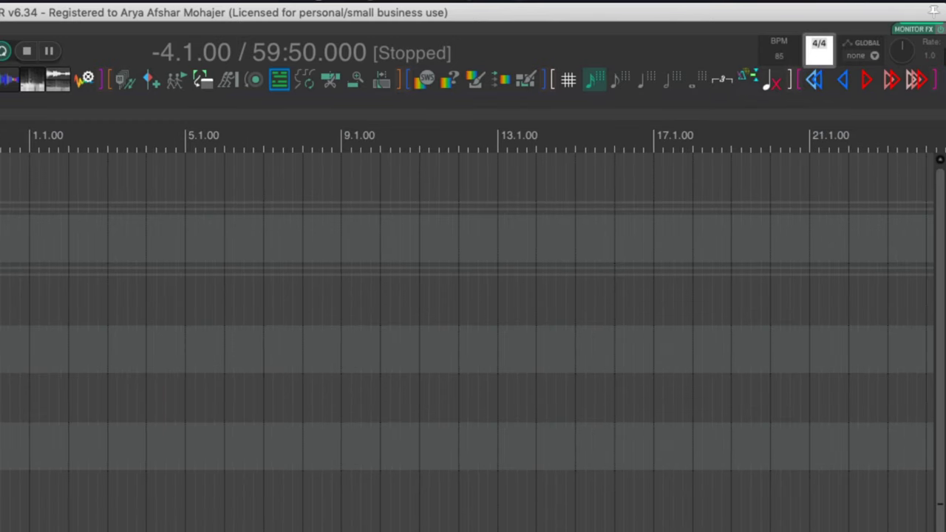
pyautogui.click(98, 164)
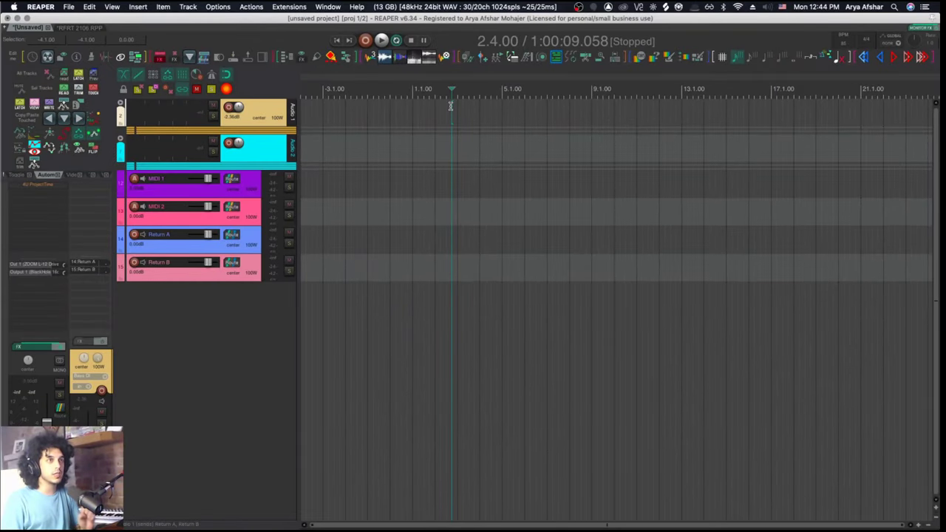
# Step: Insert a tempo marker at the project start: 85 BPM, 6/8, click pattern ABBABB
pyautogui.click(306, 119)
pyautogui.hotkey('shift', 'c')
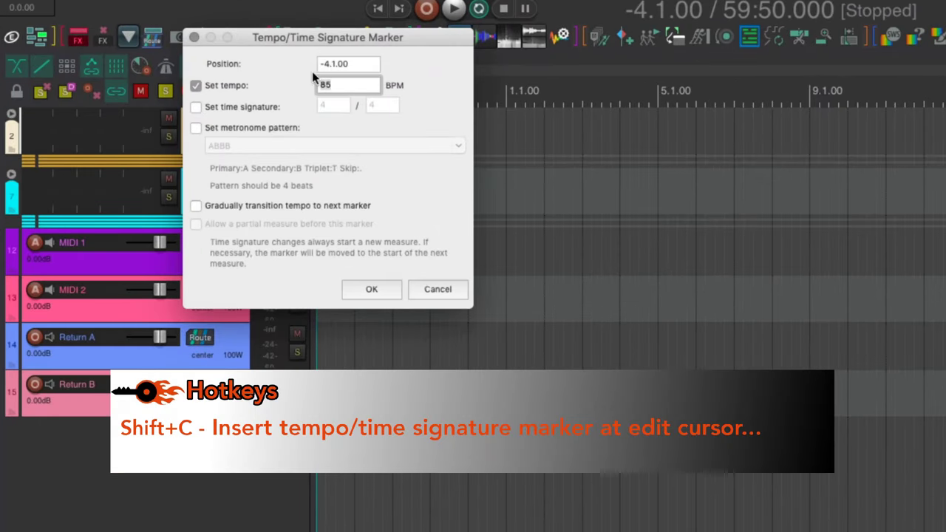
pyautogui.click(195, 107)
pyautogui.press('Tab')
pyautogui.write('6')
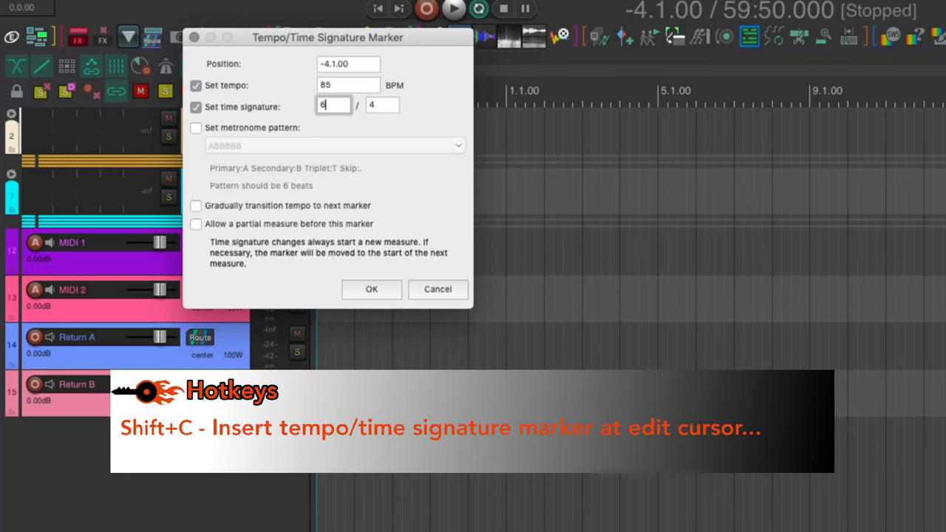
pyautogui.press('Tab')
pyautogui.write('8')
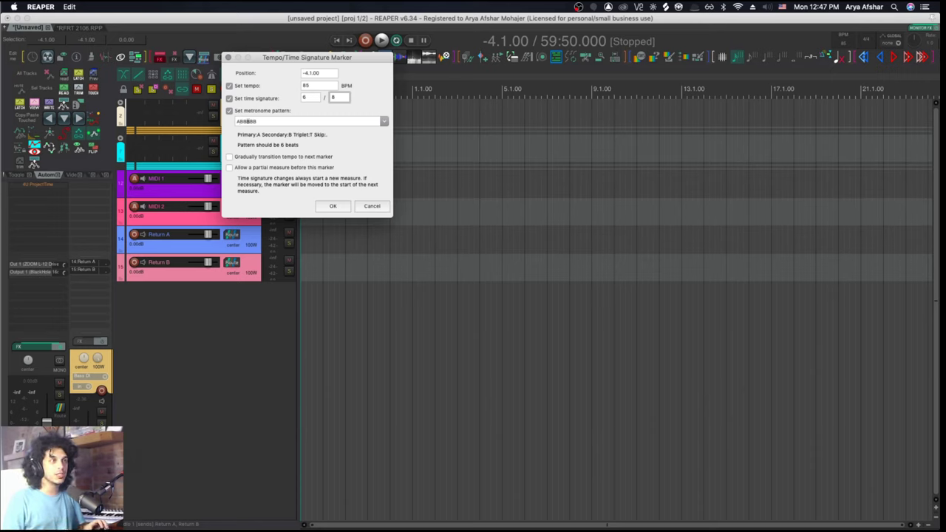
pyautogui.write('A')
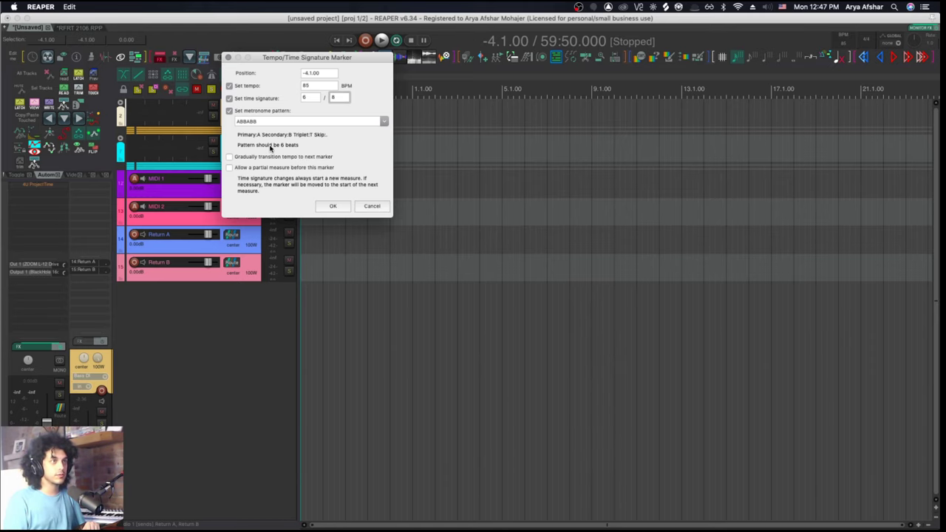
pyautogui.press('Return')
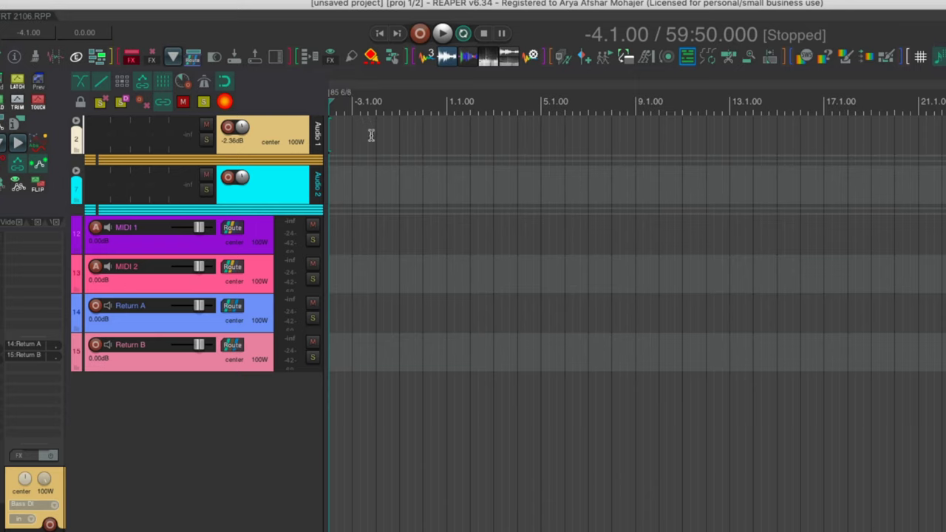
# Step: Add a marker named A at bar 1.1.00
pyautogui.click(442, 104)
pyautogui.hotkey('shift', 'm')
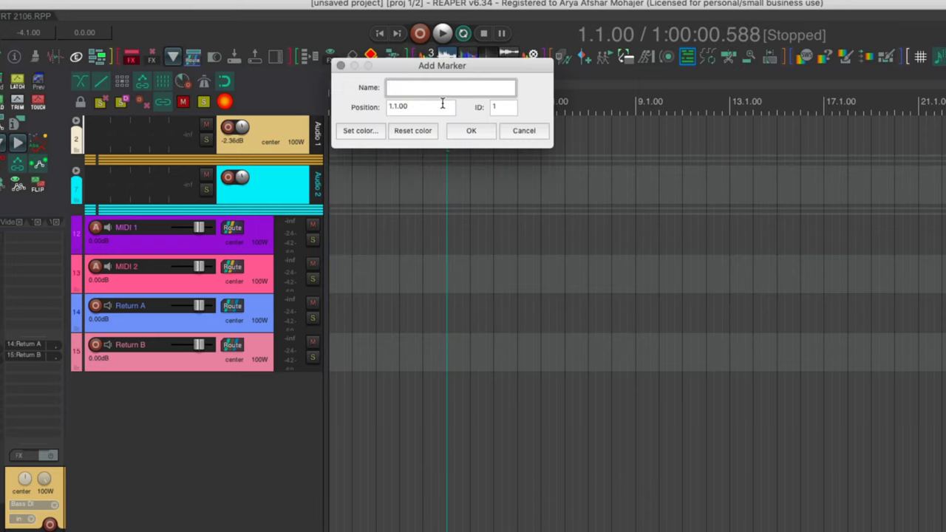
pyautogui.press('Return')
# Step: Check the opening 6/8 tempo marker's time signature values, closing it without changes
pyautogui.press('Home')
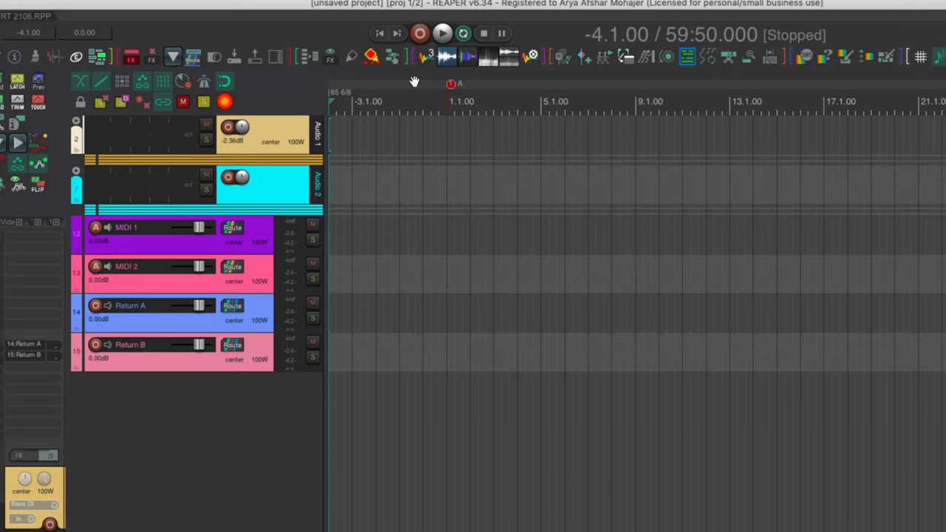
pyautogui.doubleClick(341, 99)
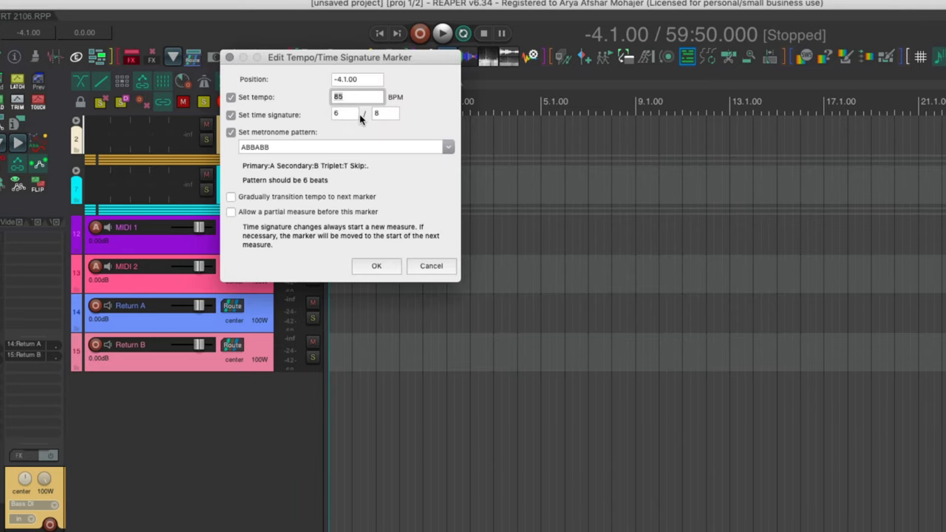
pyautogui.click(348, 115)
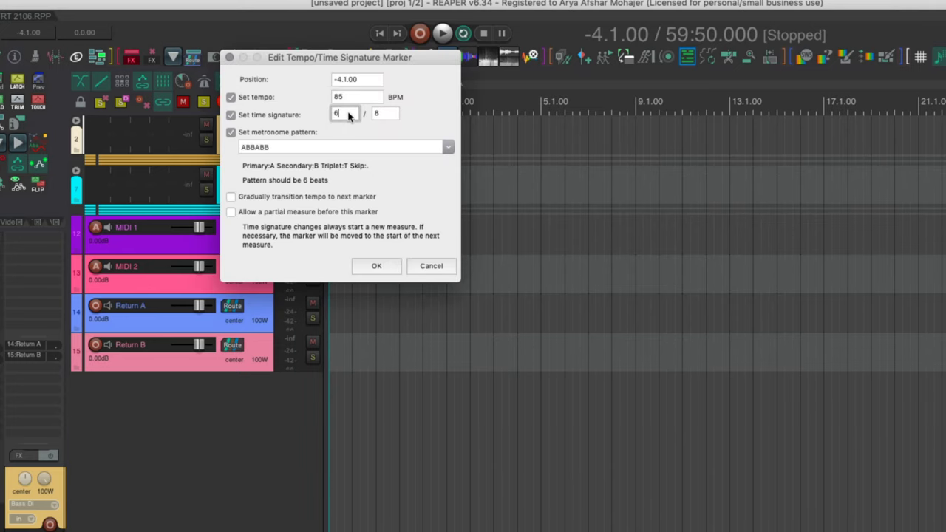
pyautogui.click(426, 267)
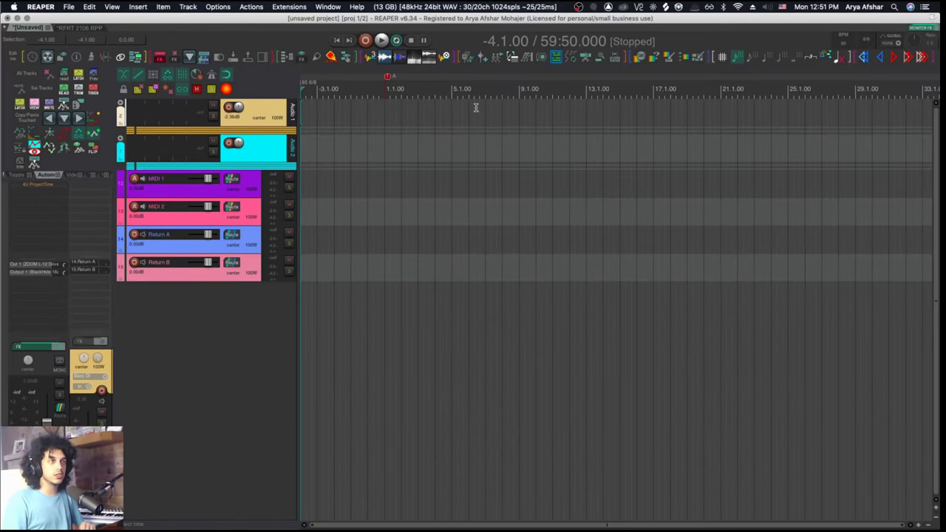
pyautogui.click(481, 94)
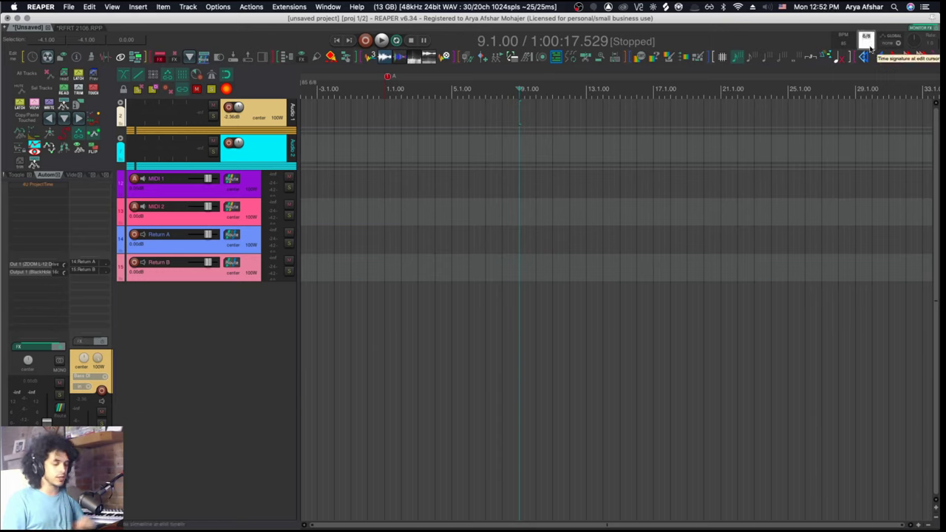
# Step: Add an 85 BPM 4/4 tempo marker at bar 9.1.00
pyautogui.scroll(-2, 866, 37)
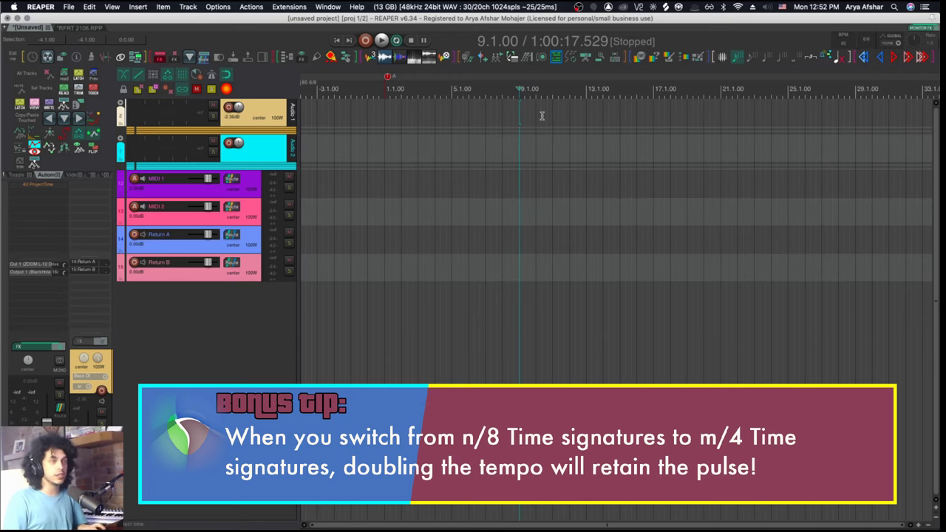
pyautogui.hotkey('shift', 'c')
pyautogui.press('Return')
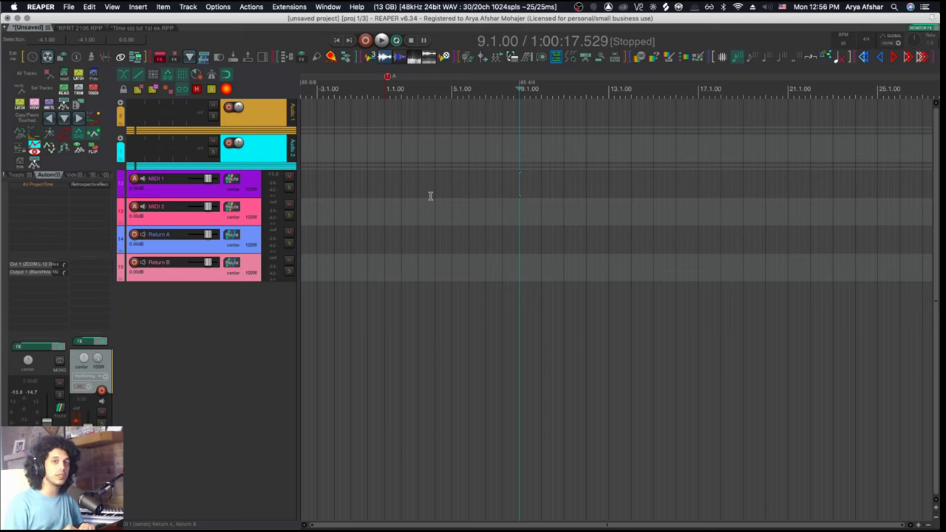
# Step: Read the project notes' meter plan for Sections A, B, Ca and Cb, then close them
pyautogui.hotkey('alt', 'shift', 'n')
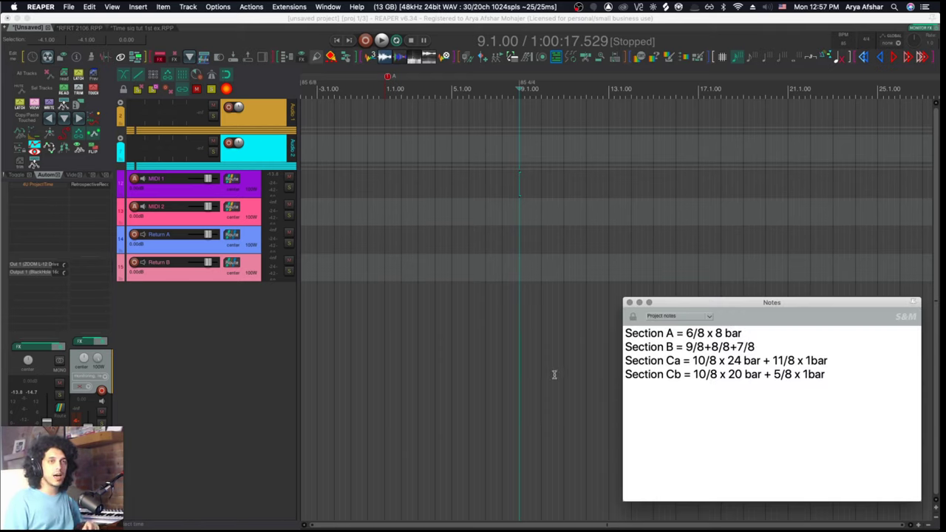
pyautogui.click(289, 6)
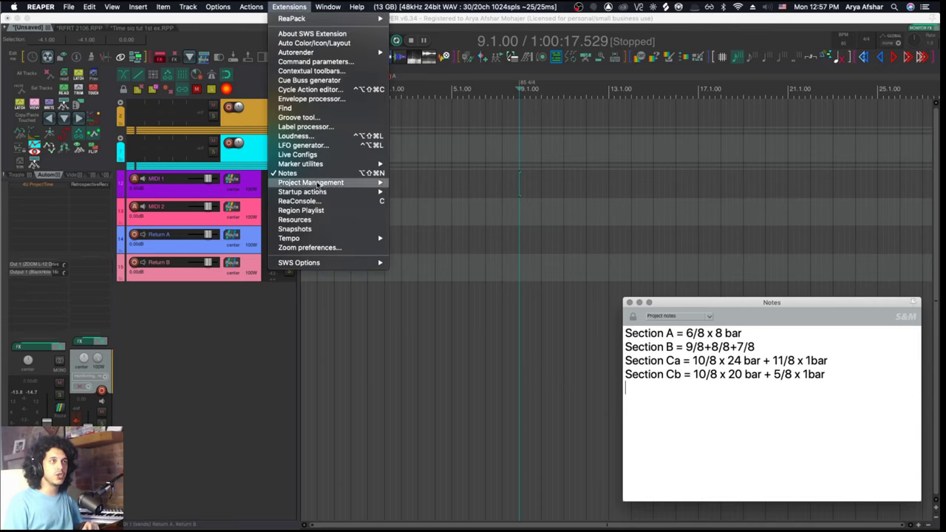
pyautogui.click(785, 323)
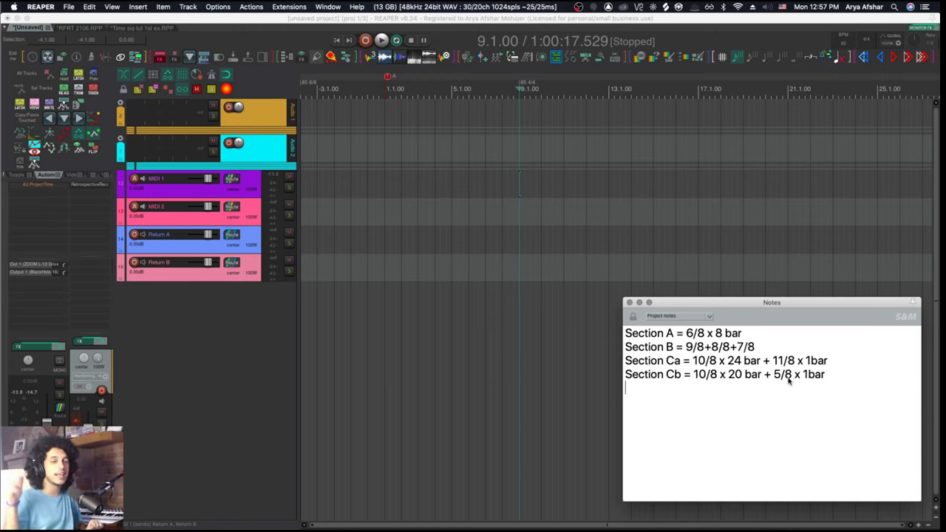
pyautogui.click(385, 94)
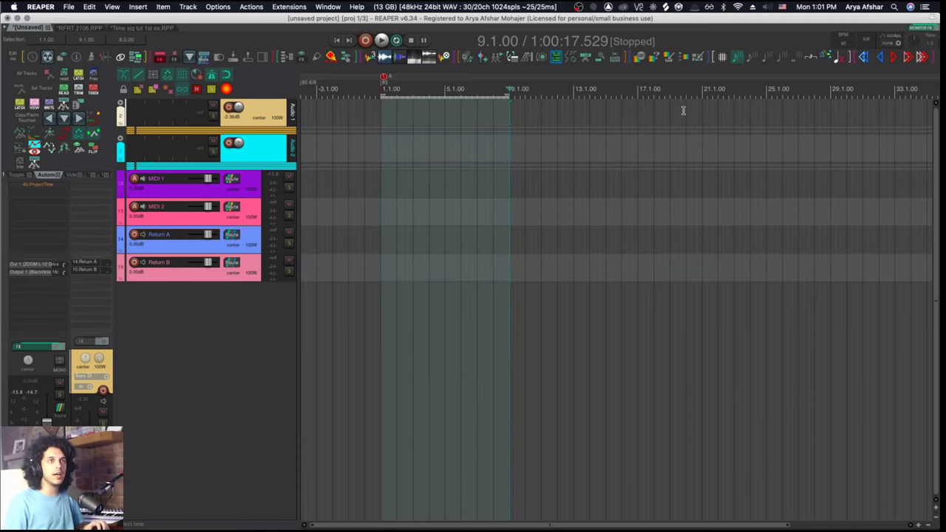
# Step: Add a 9/8 tempo marker at bar 25 with click pattern ABBABBAB
pyautogui.hscroll(6, 530, 110)
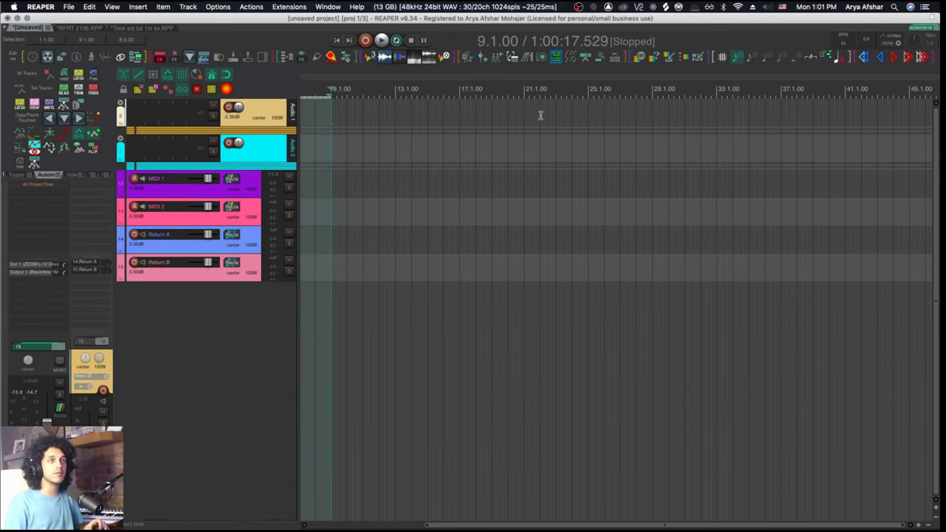
pyautogui.click(588, 90)
pyautogui.scroll(3, 601, 117)
pyautogui.scroll(2, 584, 125)
pyautogui.hotkey('shift', 'c')
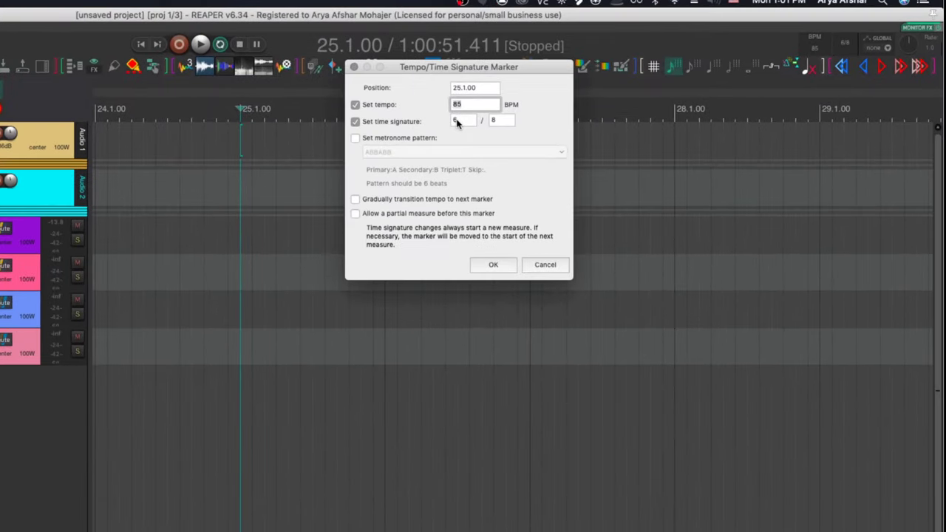
pyautogui.click(457, 123)
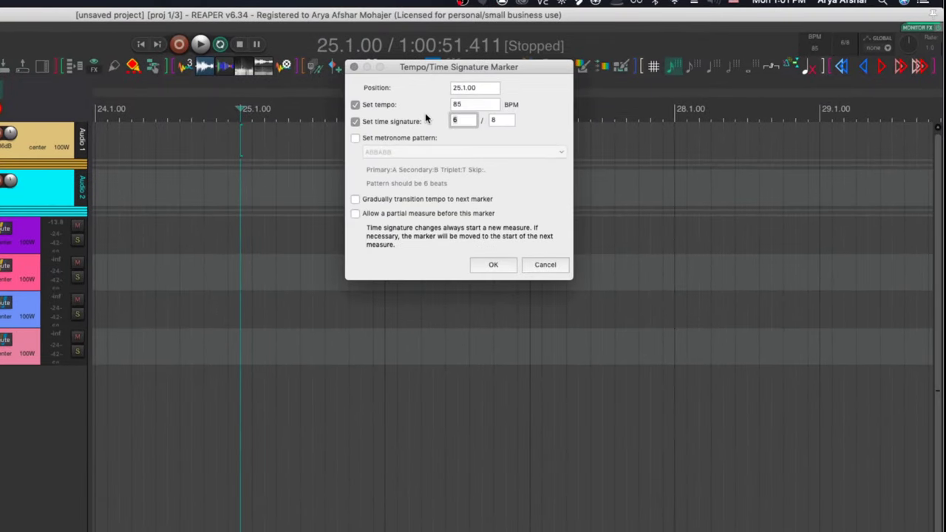
pyautogui.write('9')
pyautogui.click(356, 137)
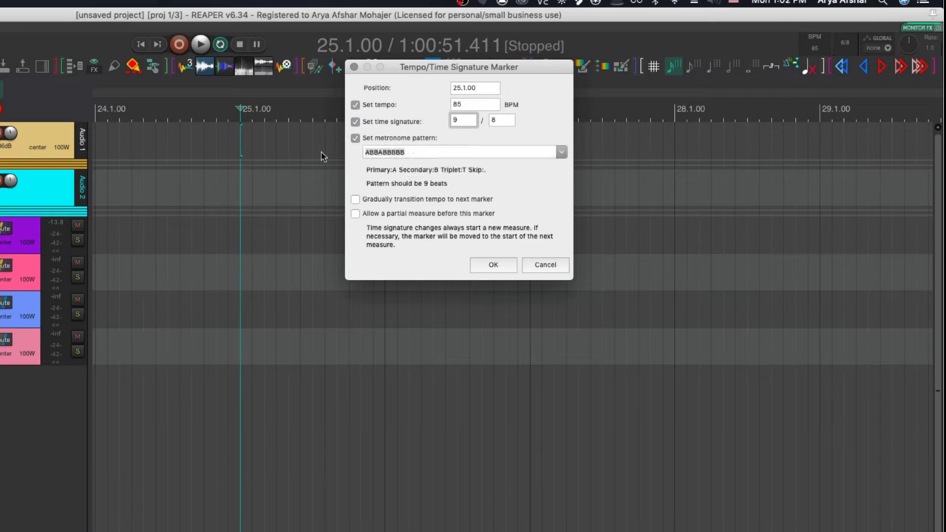
pyautogui.write('ABBABBAB')
pyautogui.press('Return')
# Step: Add an 8/8 marker at bar 26 and a 7/8 marker at bar 27 with pattern ABBA
pyautogui.doubleClick(459, 109)
pyautogui.write('8')
pyautogui.click(356, 137)
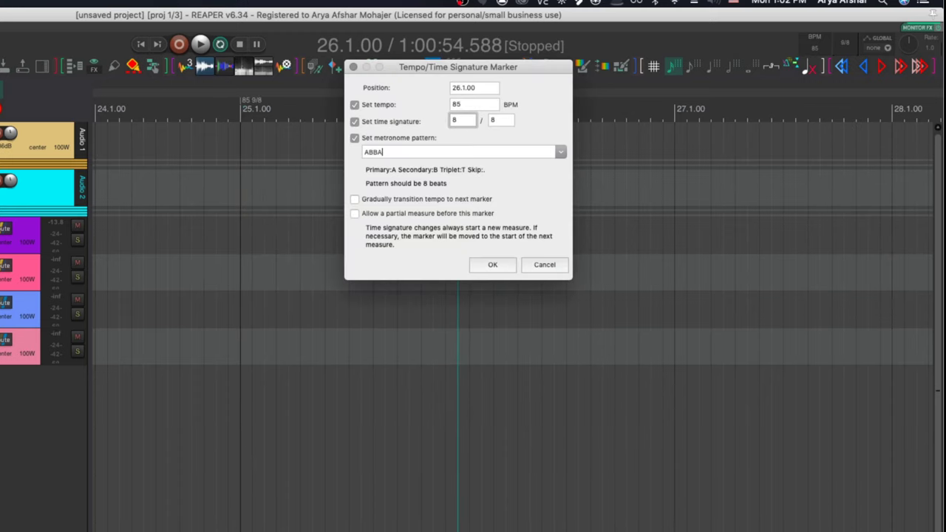
pyautogui.press('Return')
pyautogui.hotkey('shift', 'c')
pyautogui.write('7')
pyautogui.click(620, 261)
pyautogui.write('ABBA')
pyautogui.press('Return')
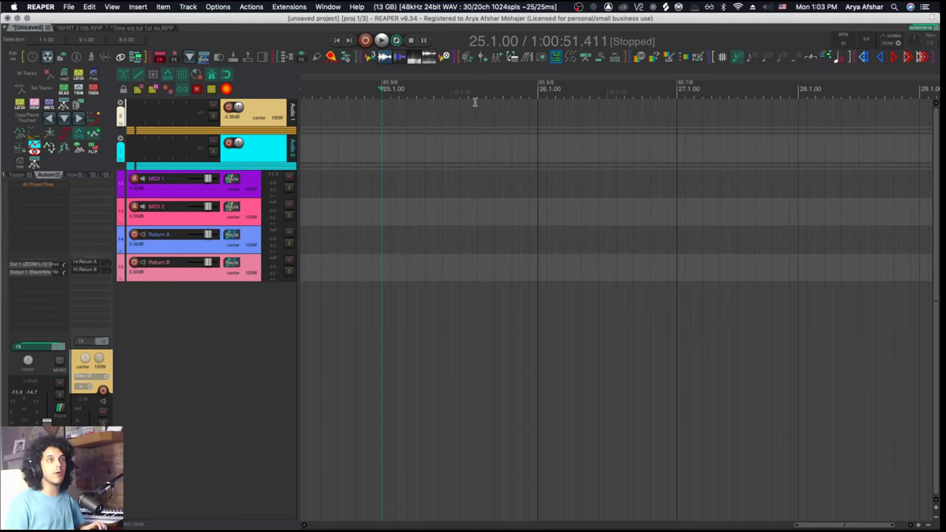
# Step: Add another 7/8 time-signature marker at bar 28
pyautogui.click(798, 91)
pyautogui.hscroll(2, 688, 143)
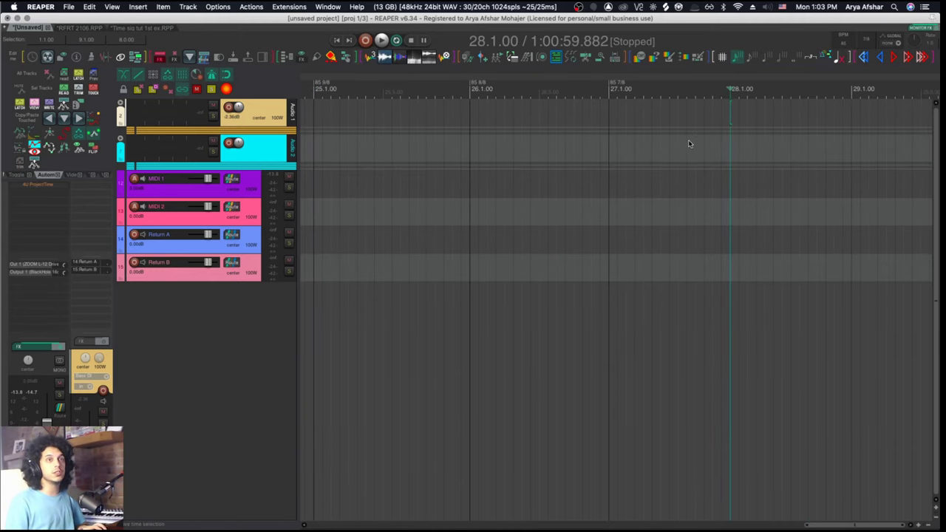
pyautogui.hotkey('shift', 'c')
pyautogui.click(611, 104)
pyautogui.press('Return')
pyautogui.scroll(-2, 626, 74)
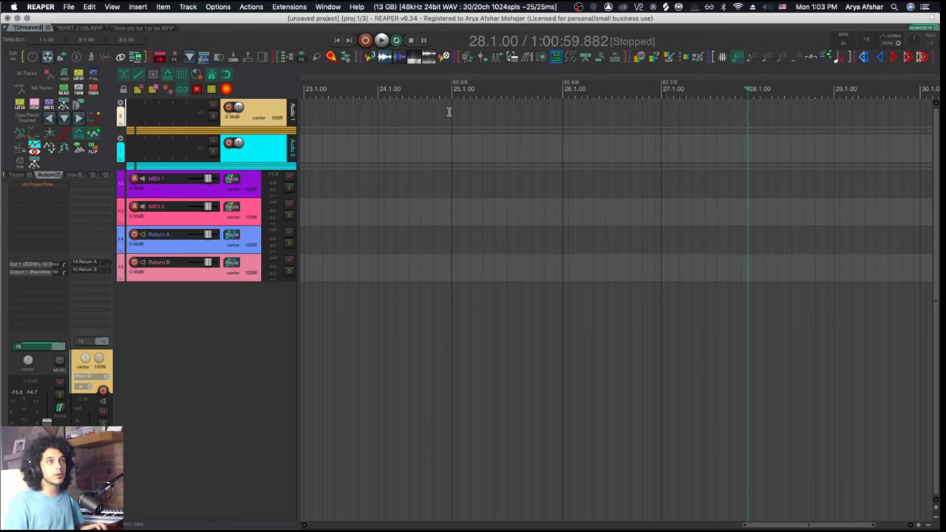
# Step: Create a region named 'B Loop' spanning bars 25 to 28
pyautogui.moveTo(449, 106); pyautogui.dragTo(747, 135)
pyautogui.hotkey('shift', 't')
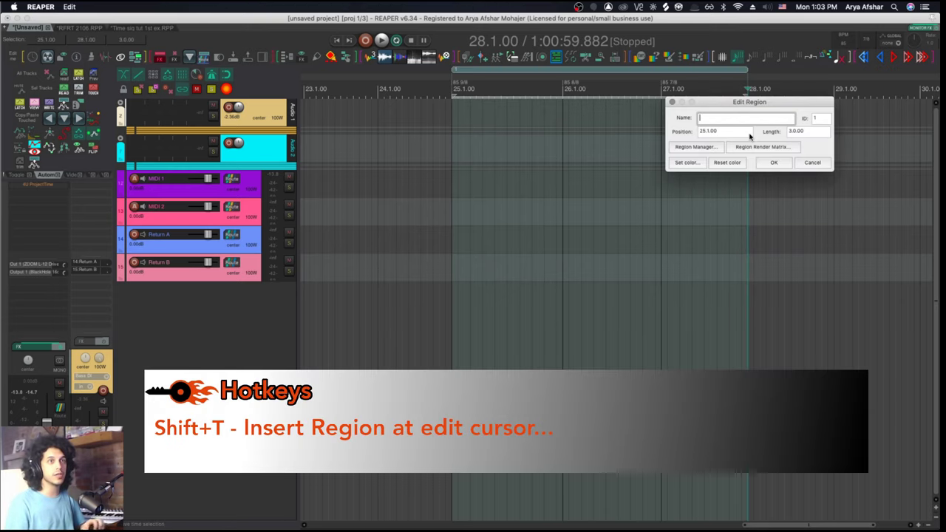
pyautogui.write('B Loop')
pyautogui.press('Return')
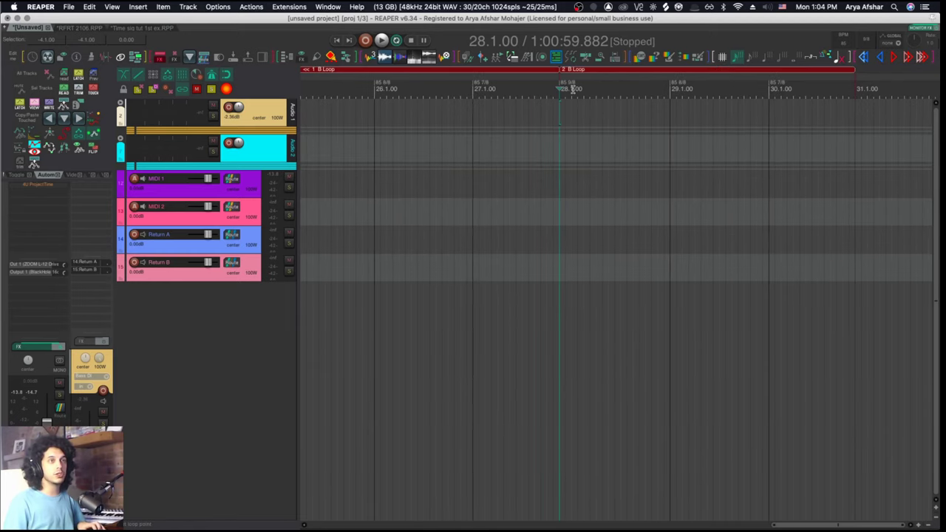
# Step: Bring up the project notes listing each section's time signatures
pyautogui.scroll(-2, 569, 85)
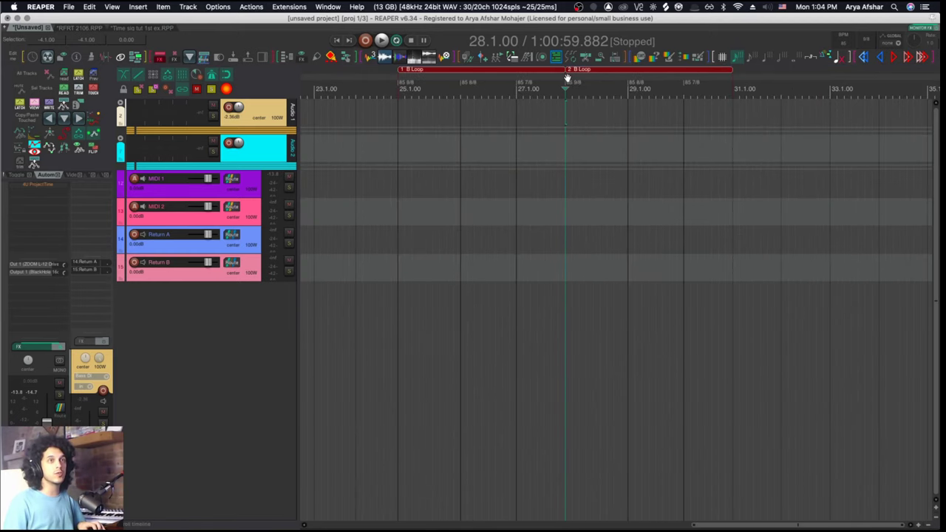
pyautogui.hscroll(2, 615, 71)
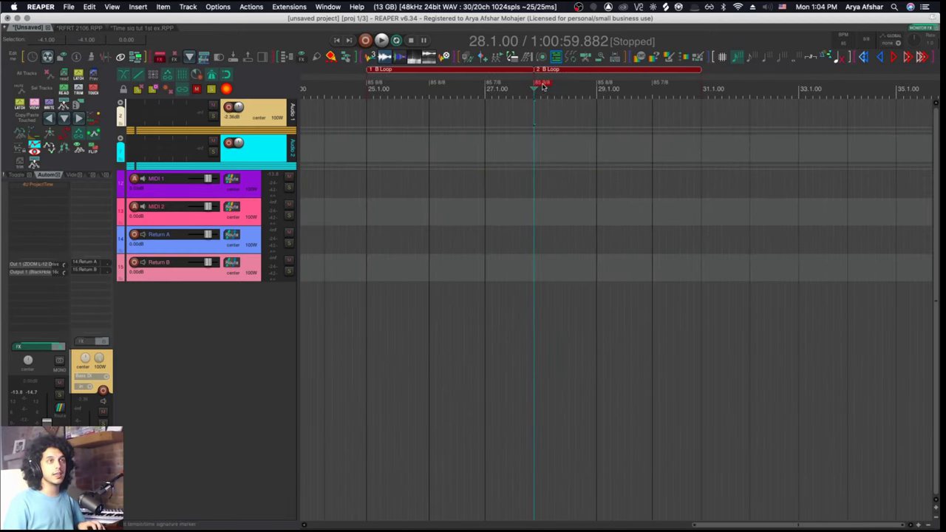
pyautogui.hotkey('alt', 'n')
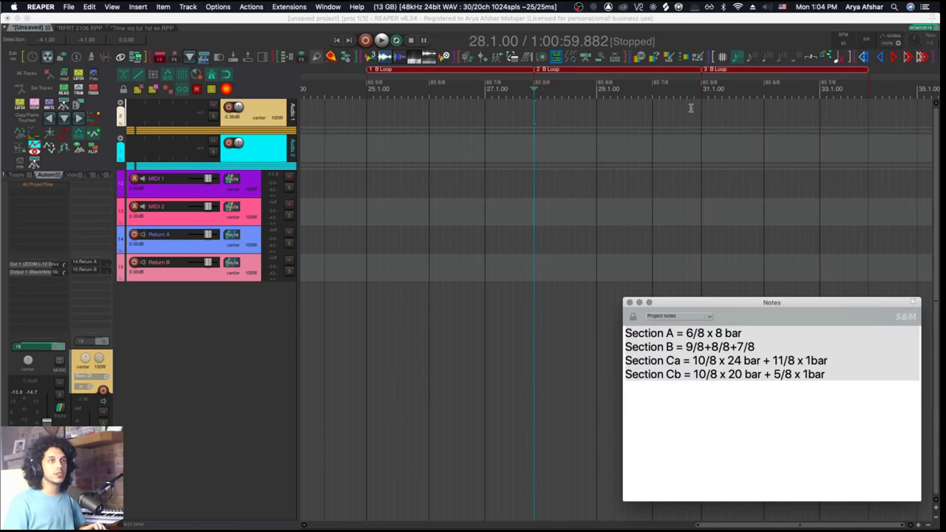
pyautogui.click(776, 351)
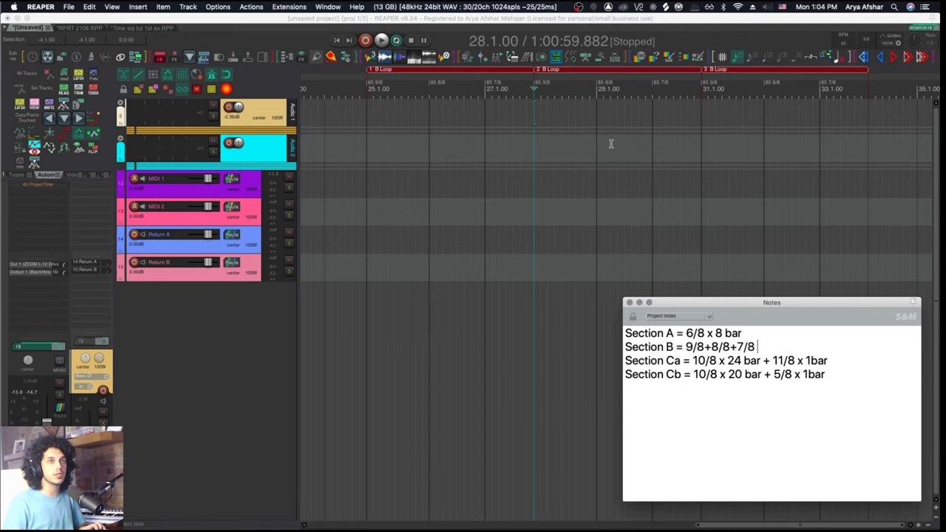
pyautogui.hscroll(15, 610, 143)
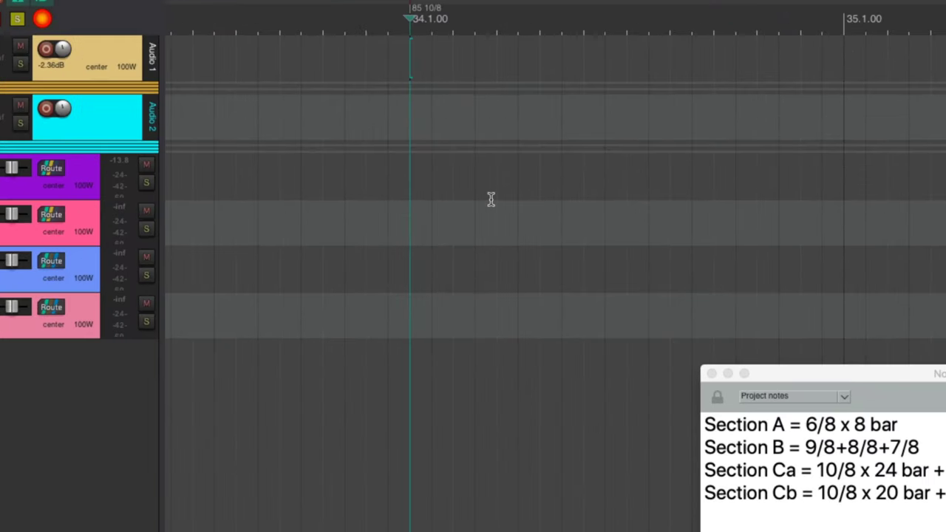
# Step: Jump 24 bars ahead to bar 58 and add an 11/8 time-signature change there
pyautogui.press('j')
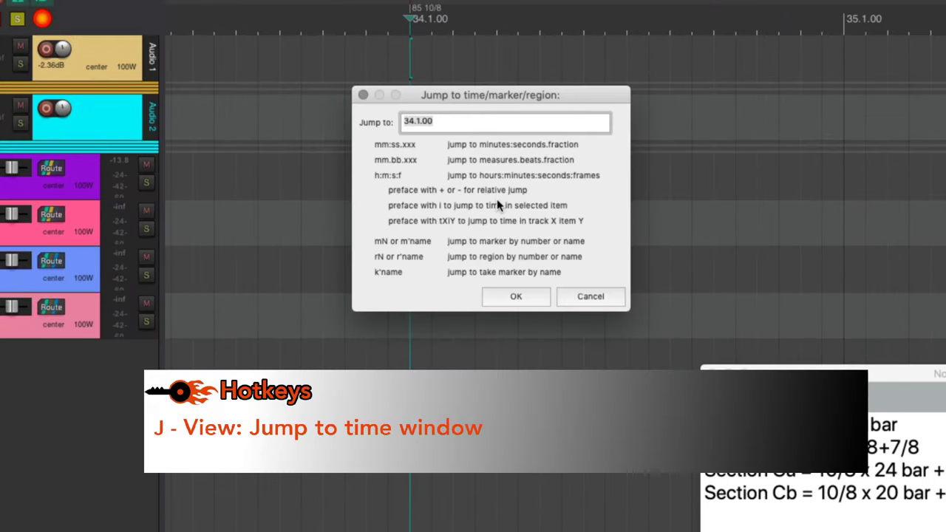
pyautogui.write('+24')
pyautogui.press('Return')
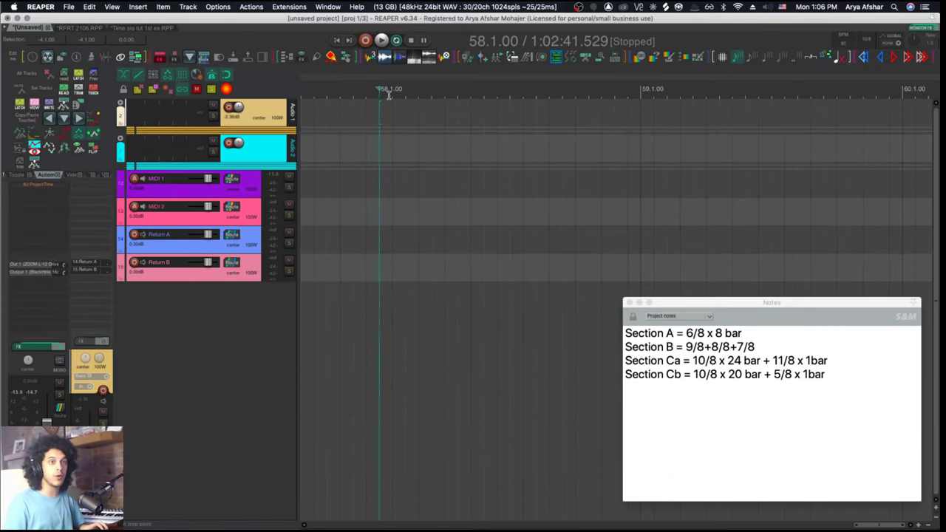
pyautogui.hotkey('shift', 'c')
pyautogui.click(310, 99)
pyautogui.click(386, 99)
pyautogui.write('11')
pyautogui.press('Return')
pyautogui.click(676, 94)
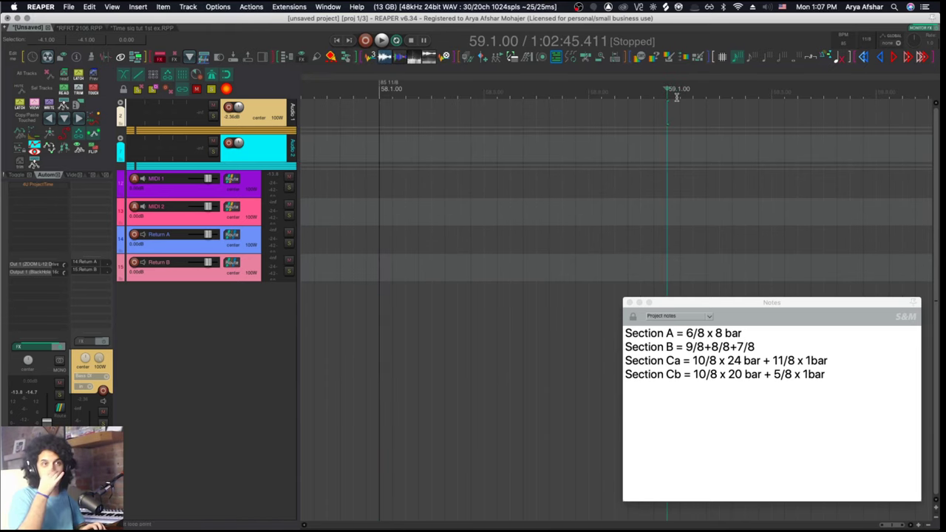
# Step: Duplicate the B Loop region twice, placing each copy right after the previous one
pyautogui.scroll(3, 676, 96)
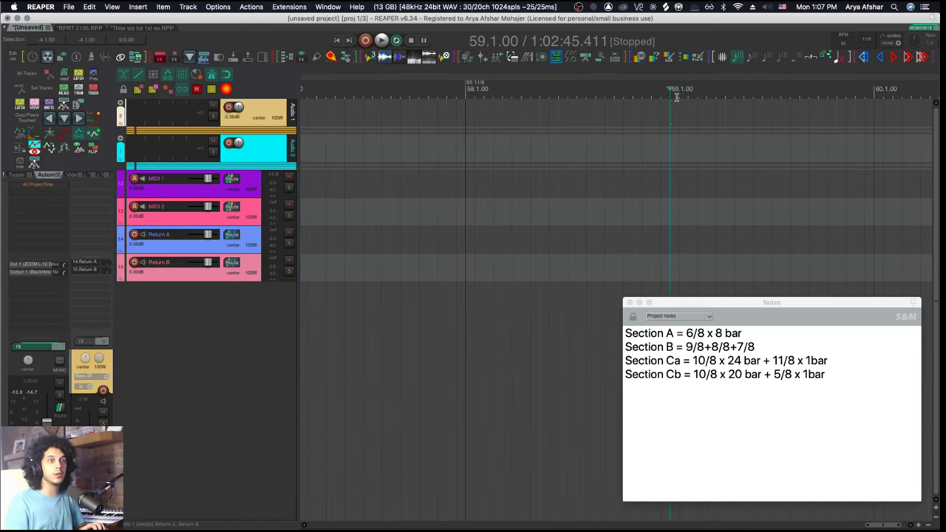
pyautogui.scroll(-8, 676, 96)
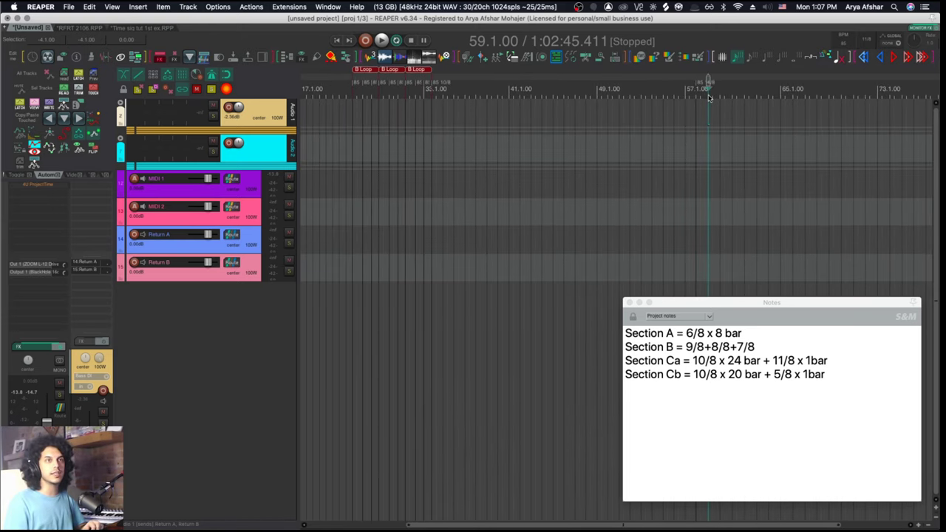
pyautogui.scroll(8, 730, 110)
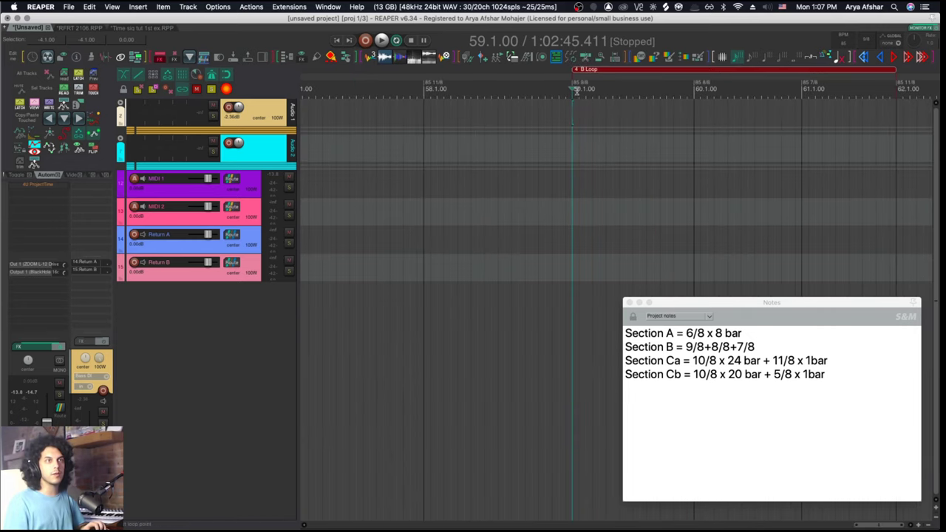
pyautogui.scroll(-4, 560, 71)
pyautogui.hotkey('shift', 'r')
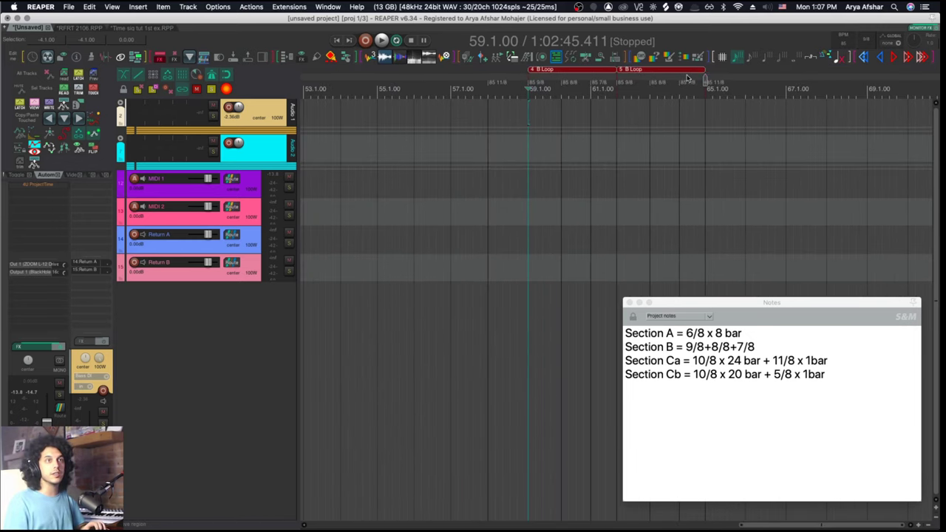
pyautogui.hotkey('shift', 'r')
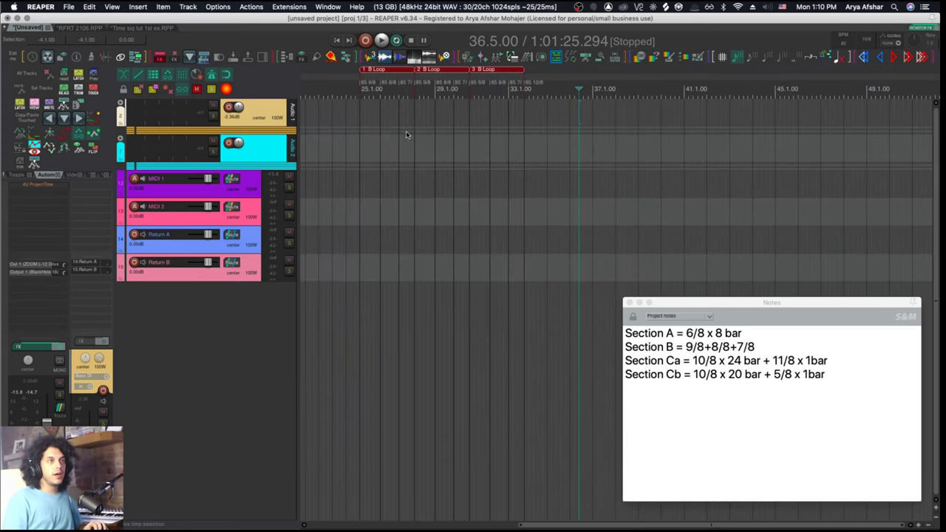
pyautogui.hscroll(-2, 444, 127)
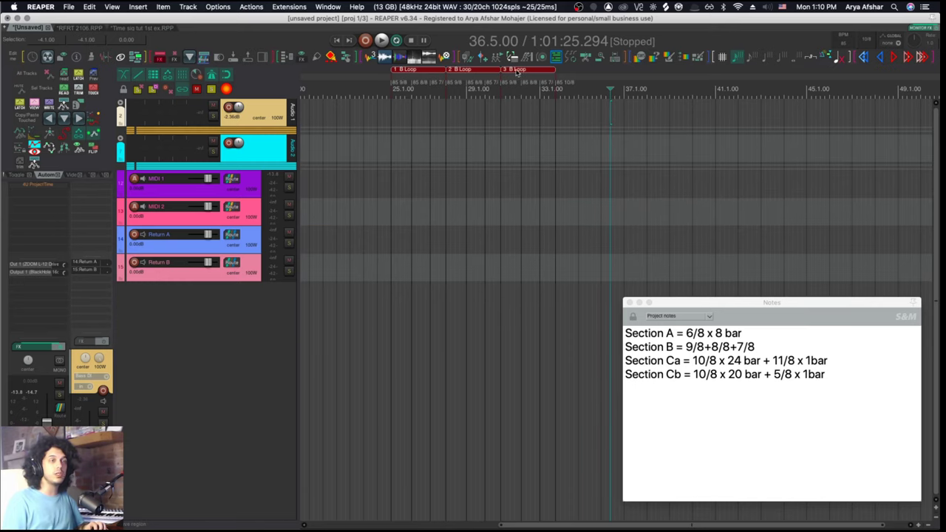
# Step: Drag the first B Loop region's end to bar 34 so it spans all repeats
pyautogui.moveTo(510, 71); pyautogui.dragTo(625, 74)
pyautogui.scroll(5, 624, 106)
pyautogui.scroll(-5, 625, 106)
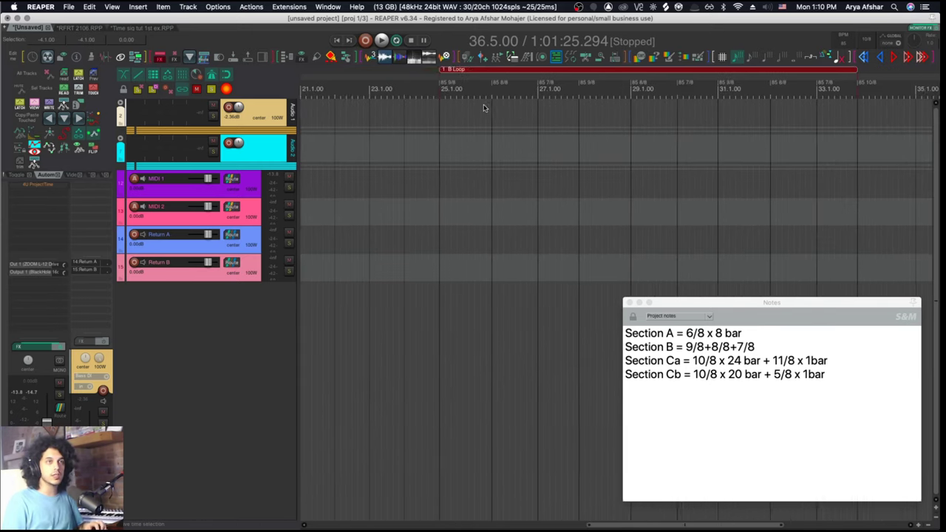
pyautogui.hscroll(-2, 481, 99)
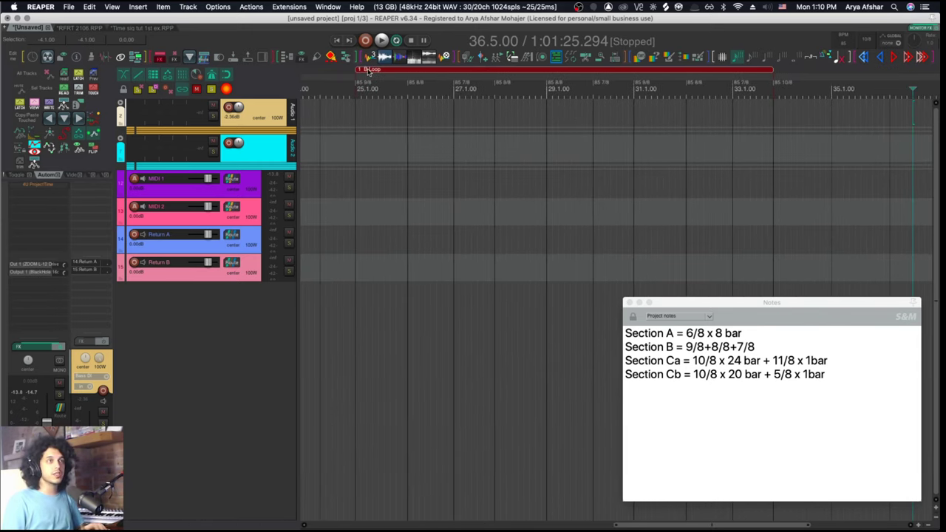
# Step: Review the B Loop region's settings, abandoning the colour change and keeping everything else
pyautogui.rightClick(368, 70)
pyautogui.click(373, 75)
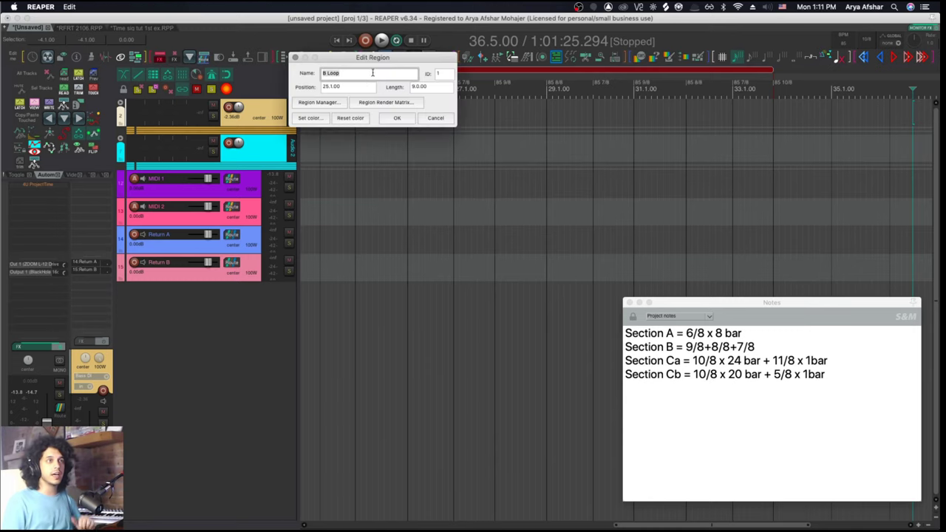
pyautogui.click(316, 117)
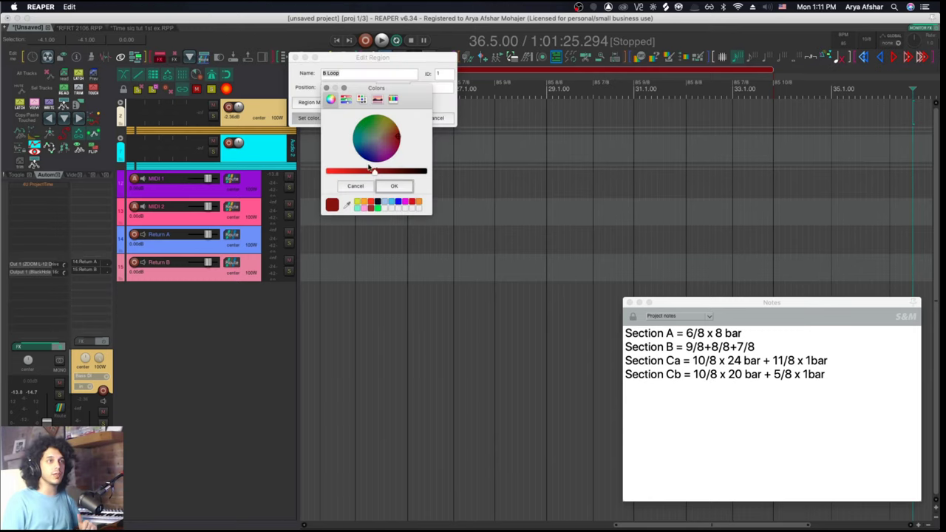
pyautogui.click(360, 187)
pyautogui.click(401, 118)
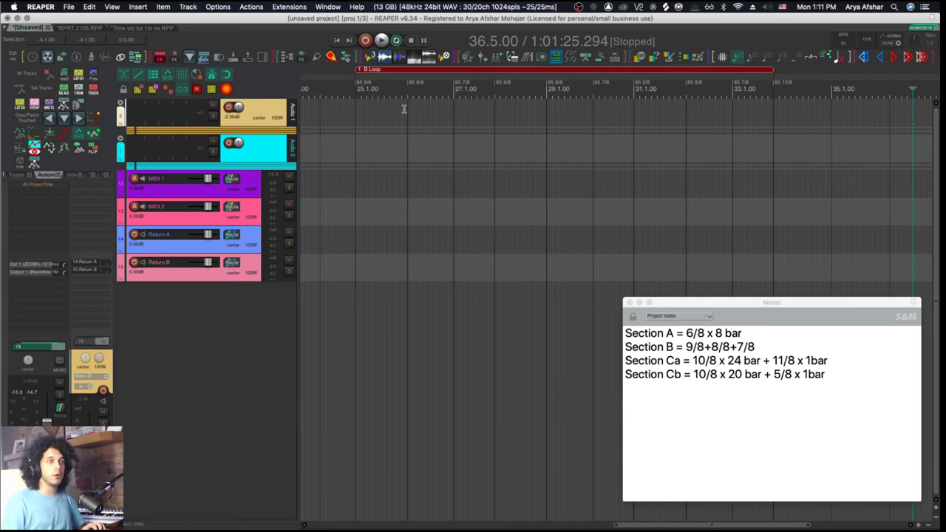
pyautogui.scroll(-5, 411, 114)
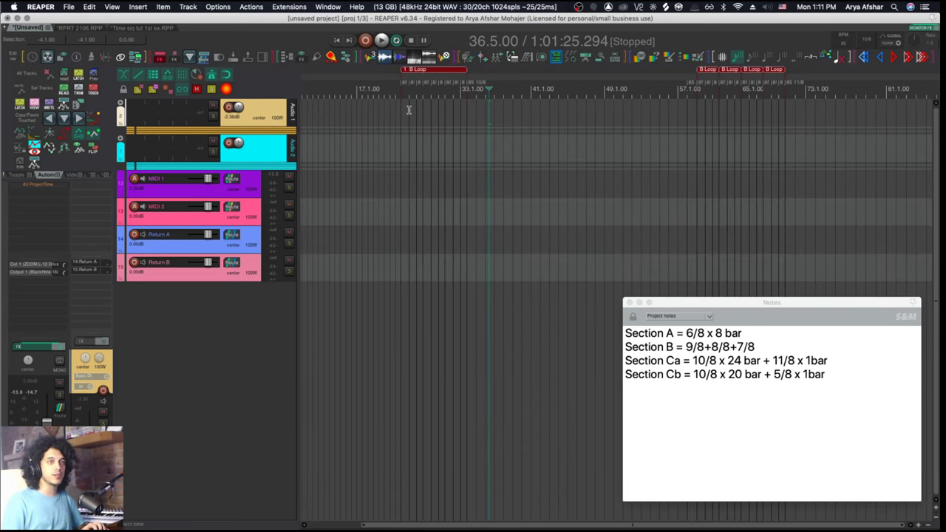
# Step: Select bars 25 through 28 and insert a new empty track at the top
pyautogui.click(549, 74)
pyautogui.scroll(5, 347, 108)
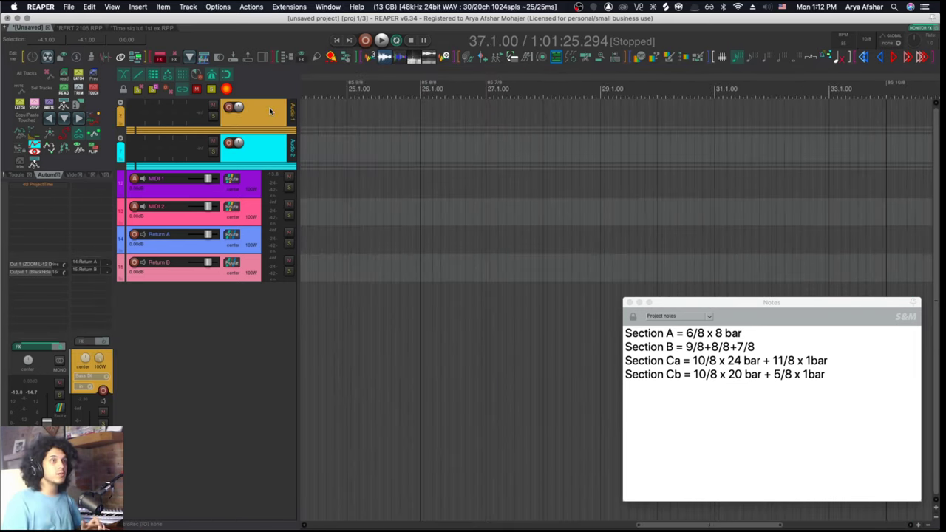
pyautogui.moveTo(347, 111); pyautogui.dragTo(542, 110)
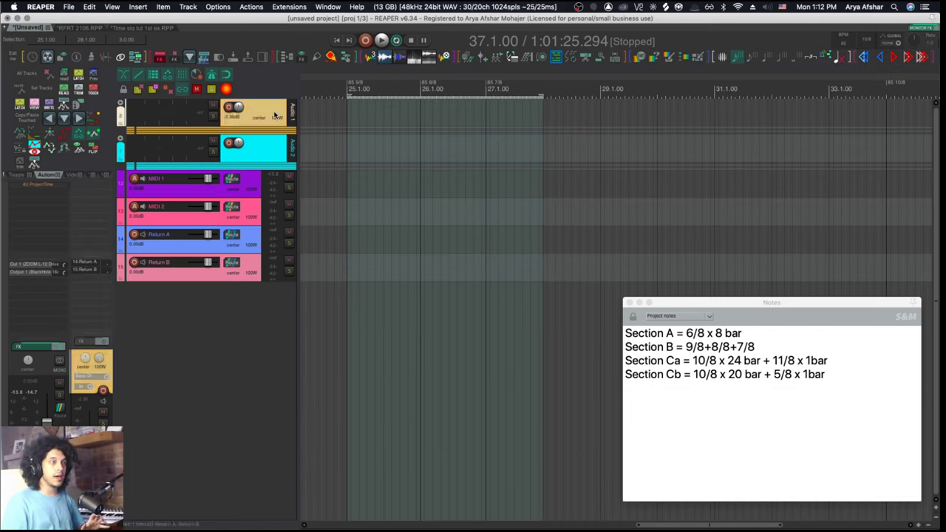
pyautogui.press('super+t')
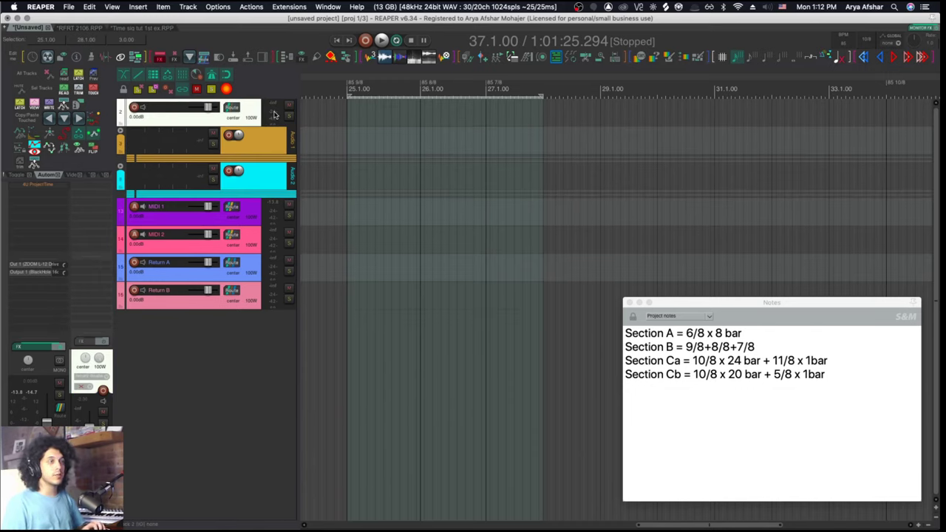
# Step: Insert an empty MIDI item on the new track and resize it to run 25.1.00–27.3.00
pyautogui.press(']')
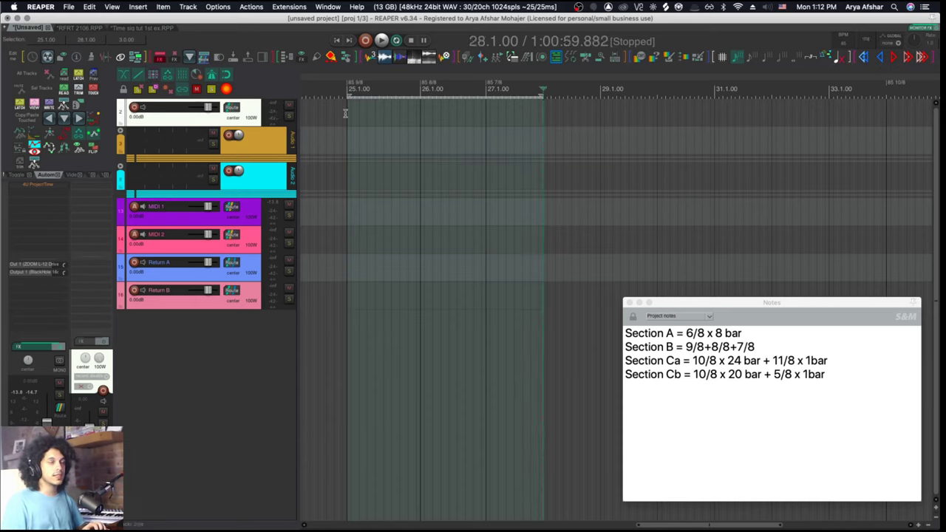
pyautogui.click(136, 8)
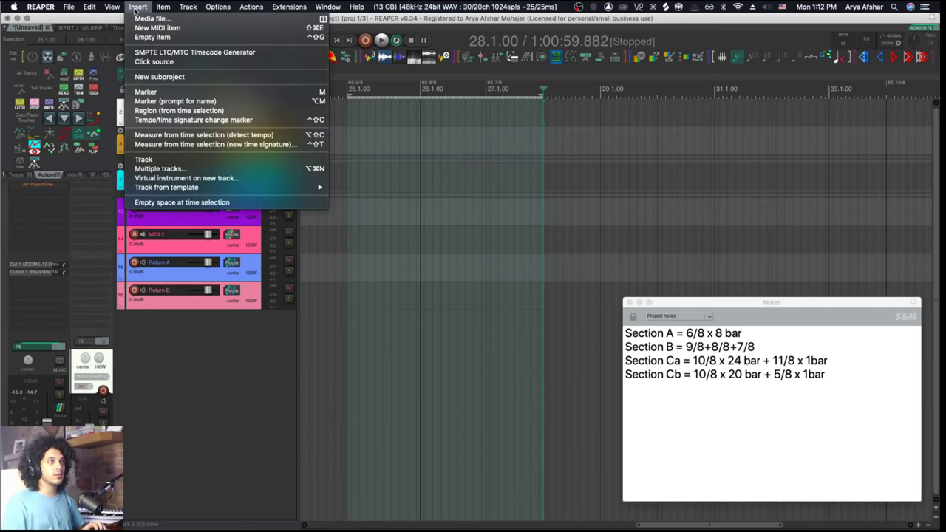
pyautogui.click(152, 28)
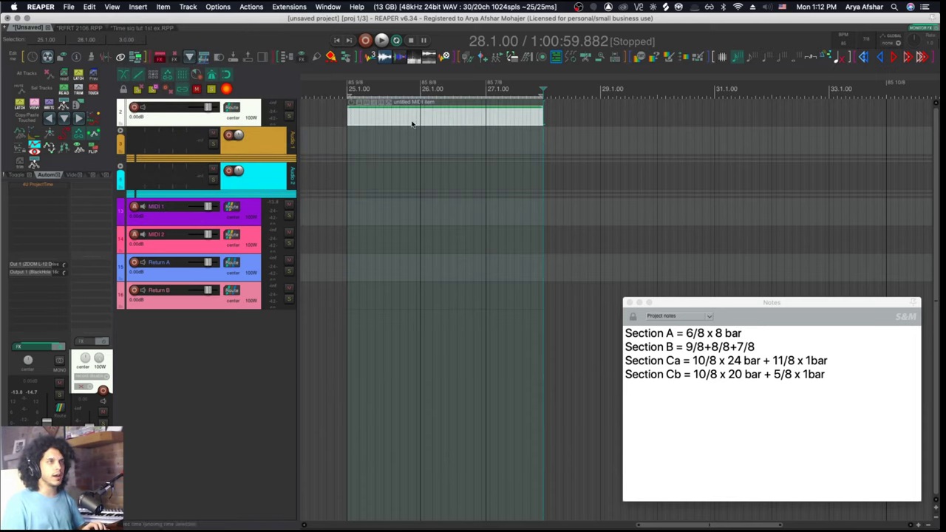
pyautogui.moveTo(411, 123); pyautogui.dragTo(543, 121)
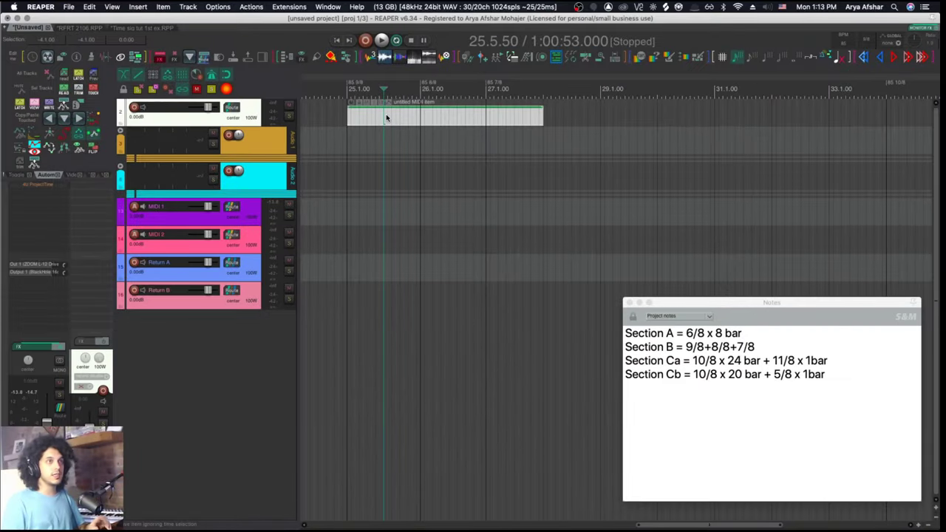
# Step: Rename the empty MIDI item's take to 'B Loop'
pyautogui.click(386, 116)
pyautogui.press('F2')
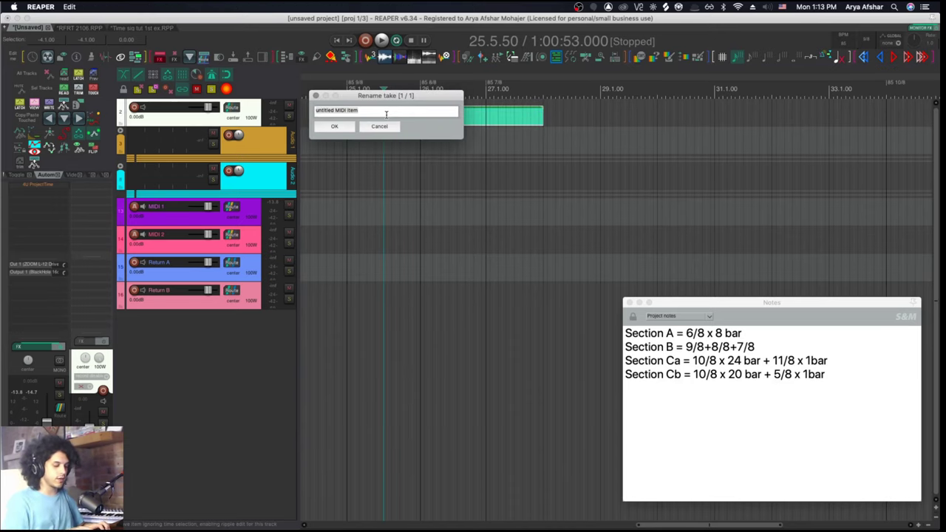
pyautogui.write('B Loop')
pyautogui.press('Return')
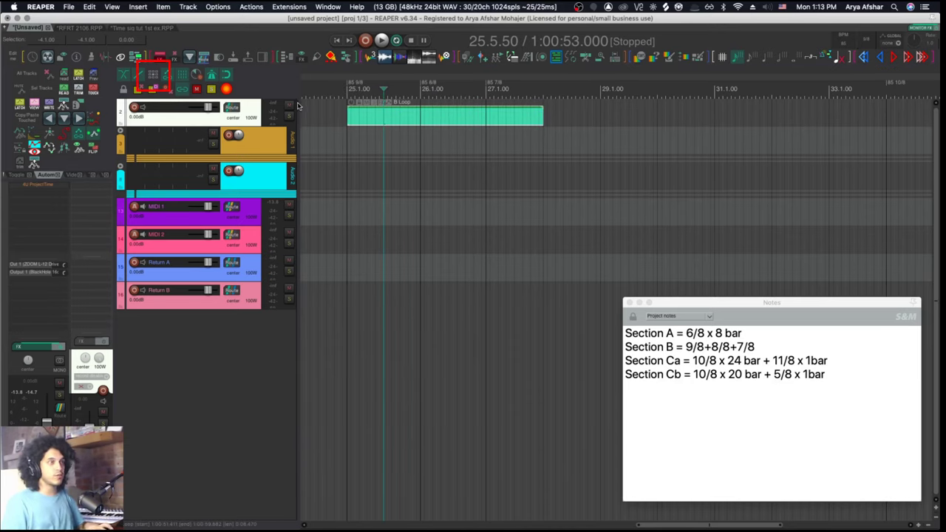
# Step: Turn on ripple editing and duplicate the B Loop item twice after itself
pyautogui.click(399, 119)
pyautogui.press('alt')
pyautogui.press('super+d')
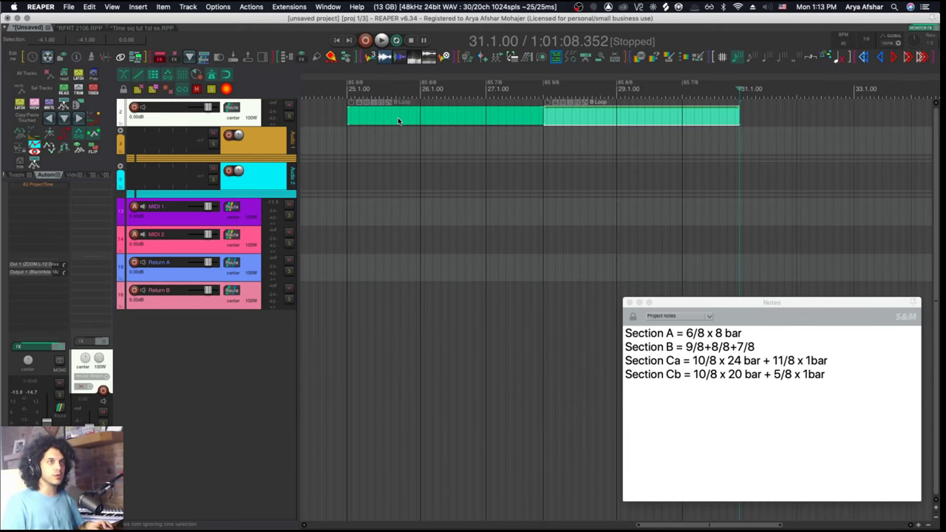
pyautogui.press('super+d')
pyautogui.hscroll(-5, 403, 116)
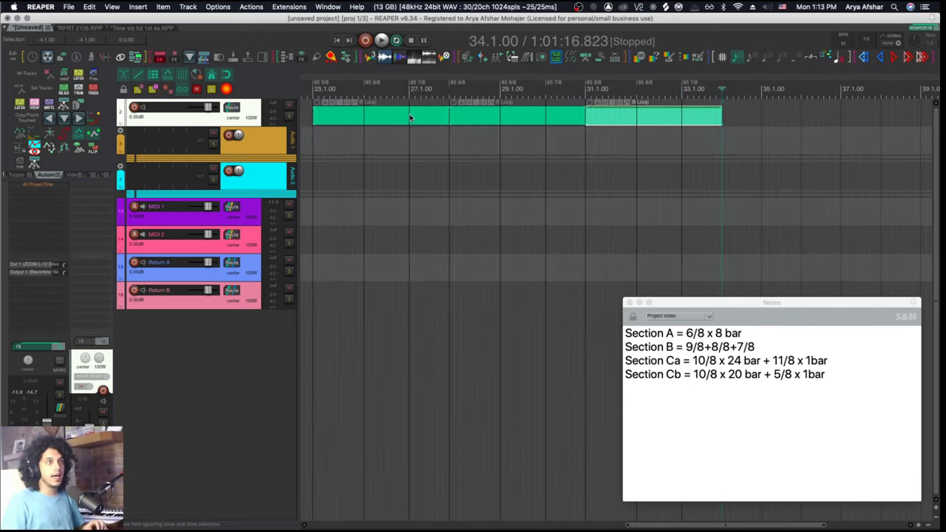
pyautogui.scroll(3, 699, 86)
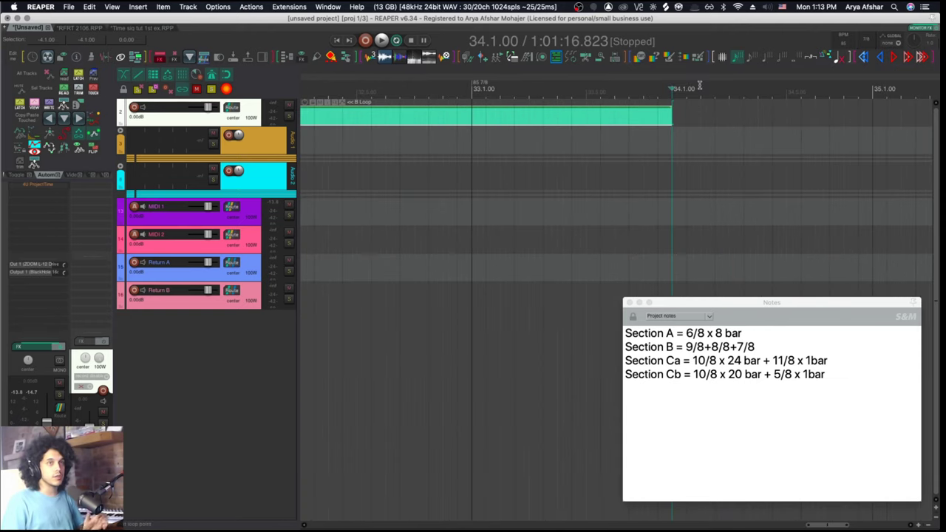
# Step: Add a 10/8 time-signature marker at bar 34
pyautogui.hotkey('shift', 'c')
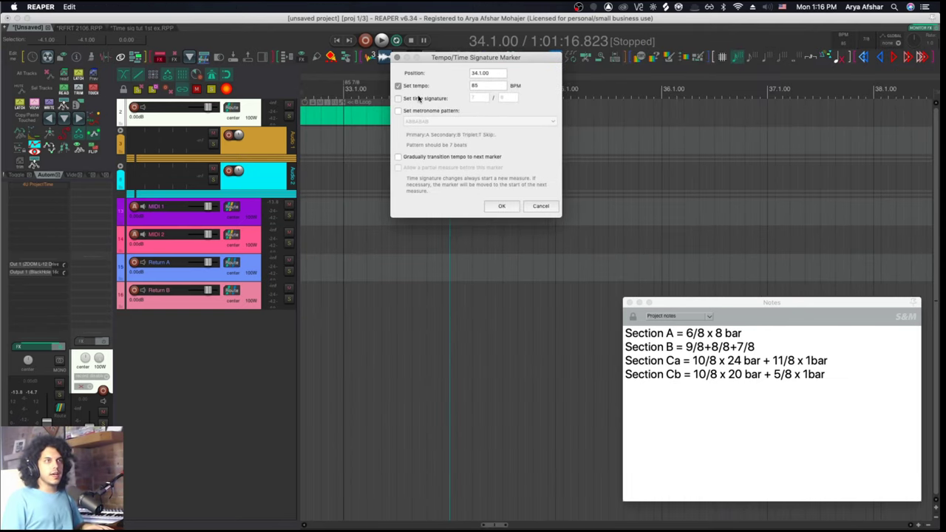
pyautogui.click(418, 98)
pyautogui.write('10')
pyautogui.press('Return')
# Step: Jump 24 bars ahead to bar 58 and add an 11/8 time-signature marker there
pyautogui.press('super+j')
pyautogui.write('+24')
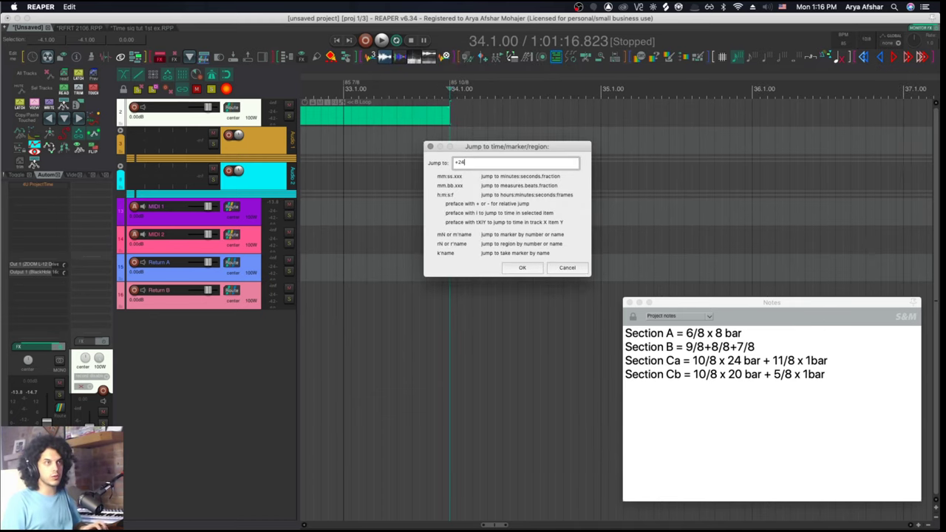
pyautogui.press('Return')
pyautogui.hotkey('shift', 'c')
pyautogui.write('11')
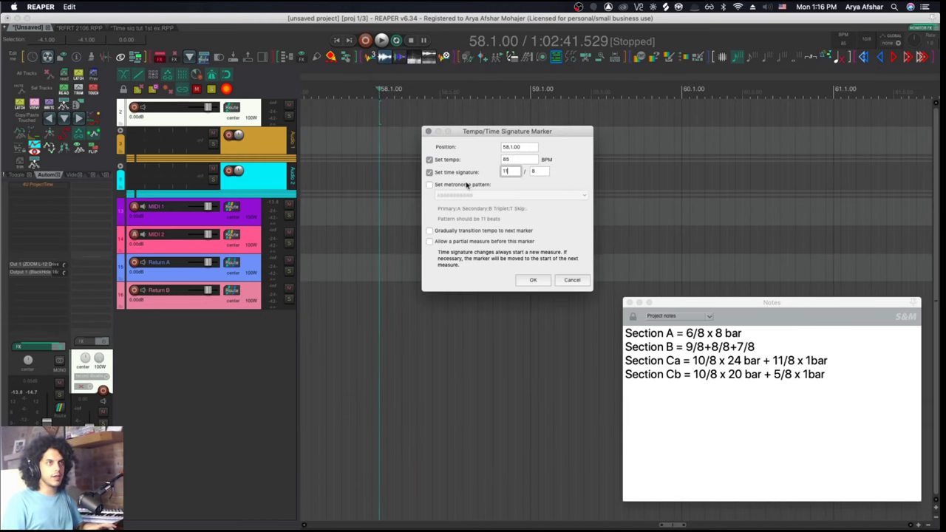
pyautogui.click(431, 187)
pyautogui.press('Return')
pyautogui.click(553, 159)
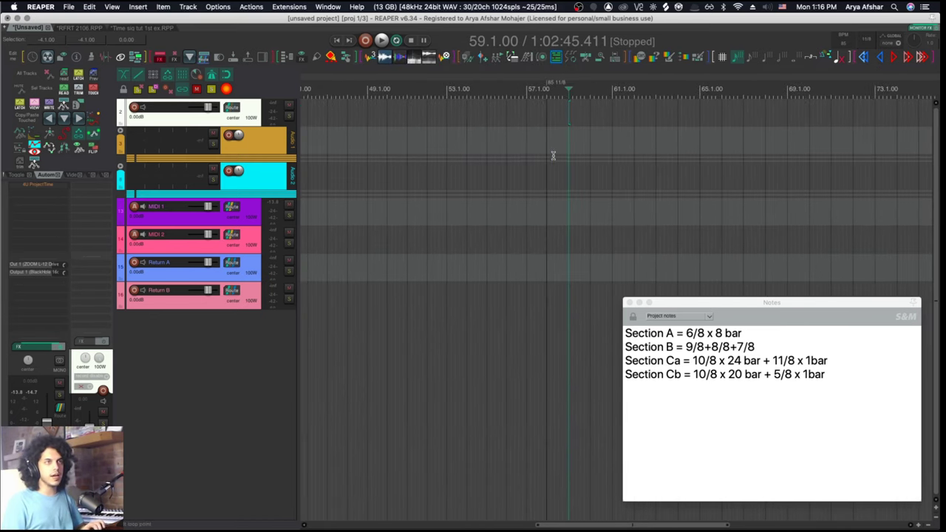
# Step: Paste the last green B Loop item at bar 59, then undo the paste
pyautogui.scroll(-5, 498, 154)
pyautogui.scroll(5, 343, 127)
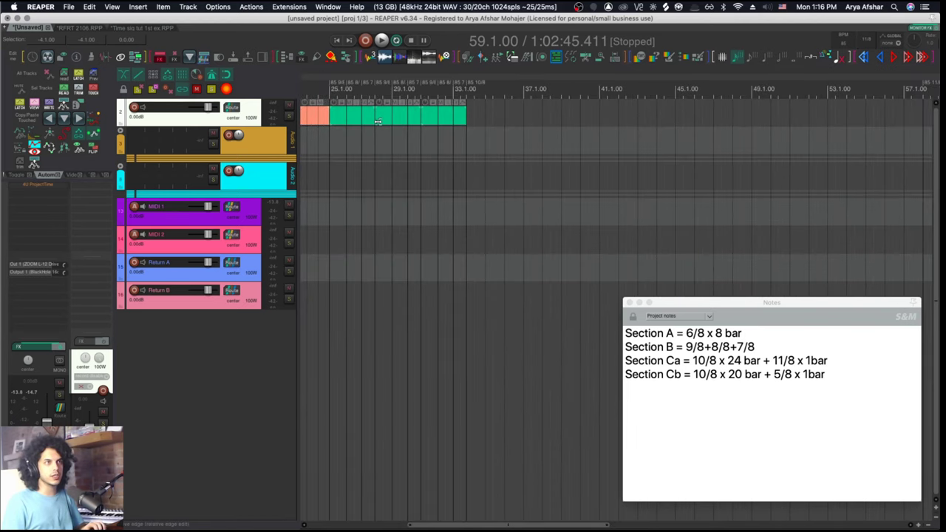
pyautogui.scroll(-3, 369, 118)
pyautogui.click(372, 118)
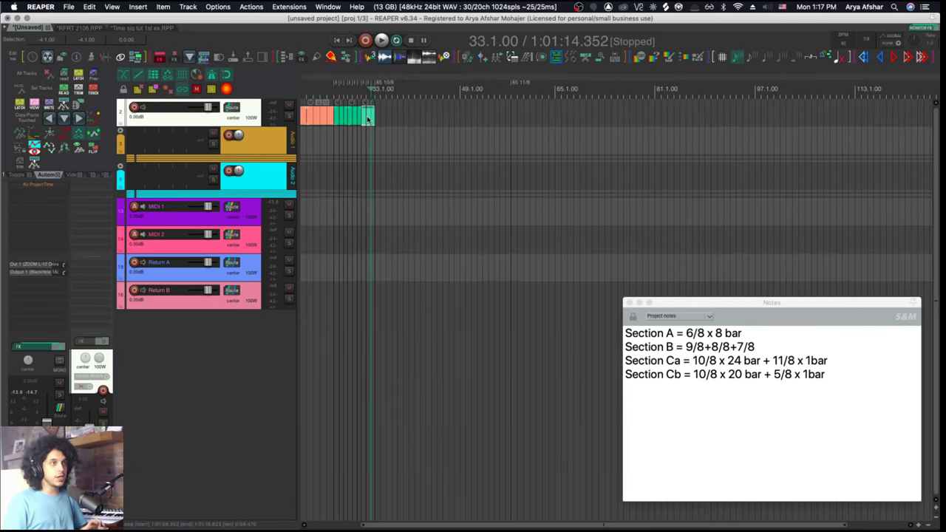
pyautogui.scroll(5, 524, 94)
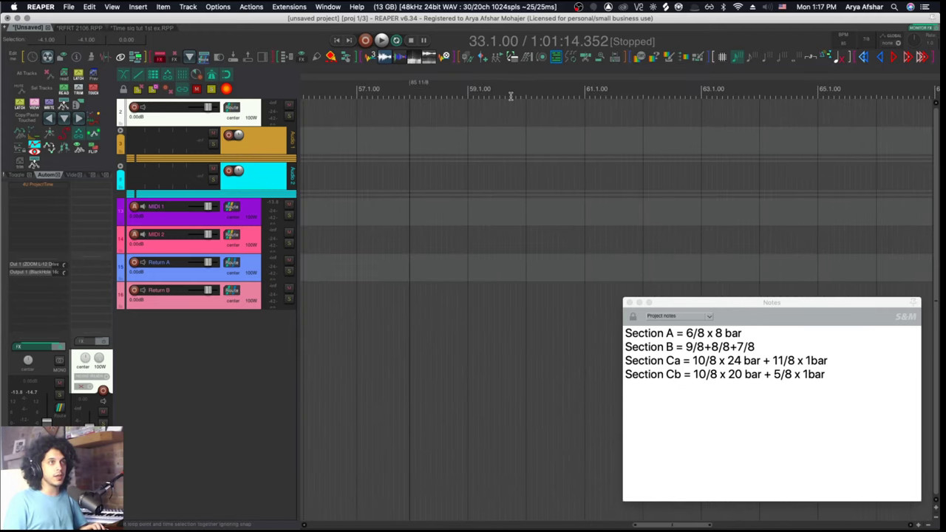
pyautogui.click(469, 88)
pyautogui.hotkey('ctrl', 'v')
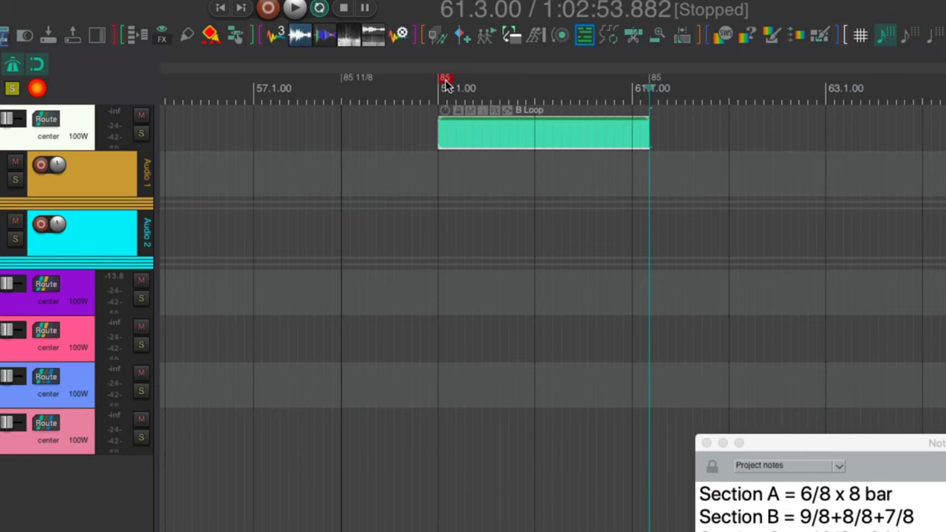
pyautogui.hotkey('ctrl', 'z')
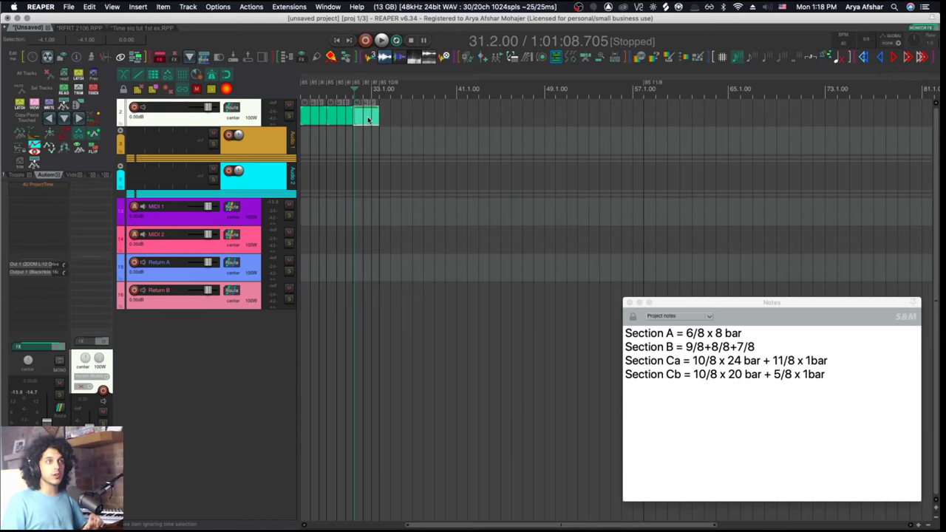
# Step: Ctrl-drag a copy of the last green item to bar 59
pyautogui.moveTo(368, 120); pyautogui.dragTo(706, 126)
pyautogui.scroll(3, 655, 113)
pyautogui.scroll(4, 518, 106)
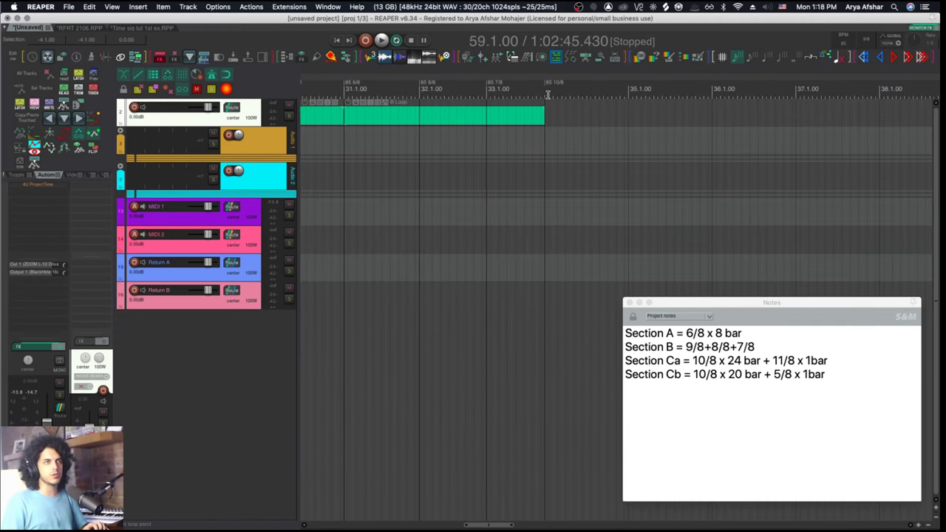
pyautogui.scroll(-3, 554, 105)
pyautogui.hscroll(10, 550, 107)
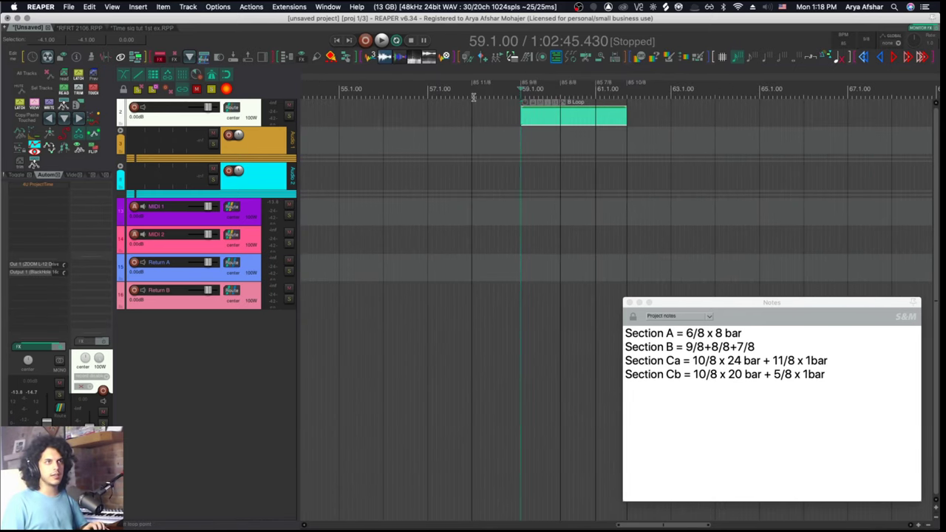
pyautogui.scroll(1, 474, 97)
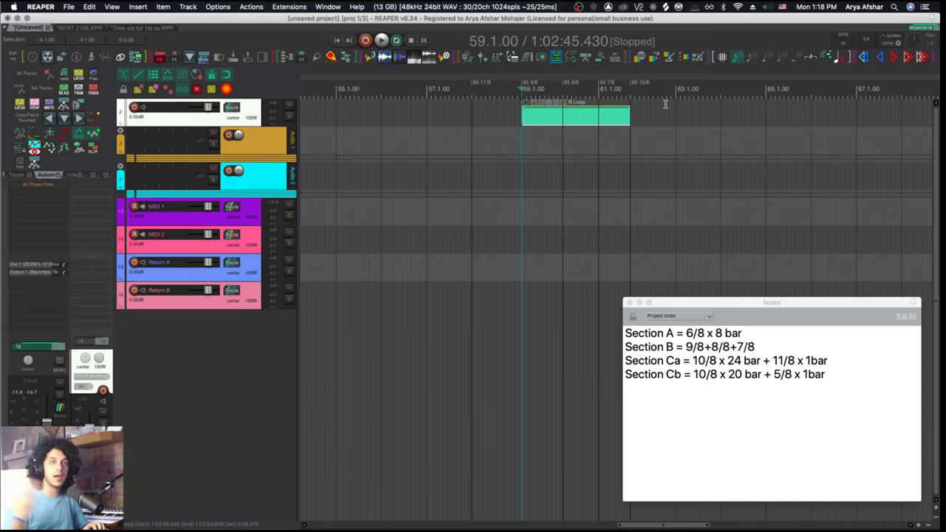
# Step: Duplicate the green item at bar 59 several times after itself
pyautogui.click(570, 118)
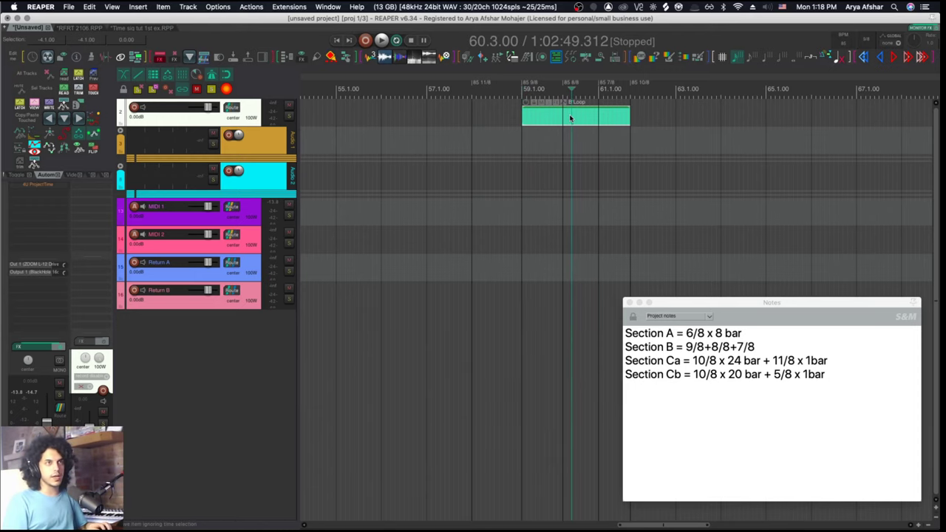
pyautogui.hotkey('ctrl', 'd')
pyautogui.hotkey('ctrl', 'd')
pyautogui.hotkey('ctrl', 'd')
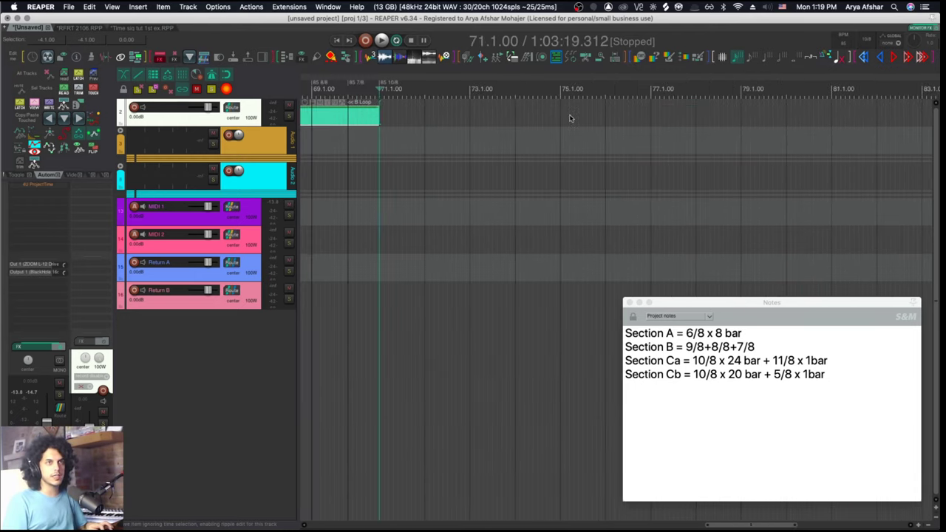
pyautogui.hotkey('ctrl', 'd')
pyautogui.hotkey('ctrl', 'd')
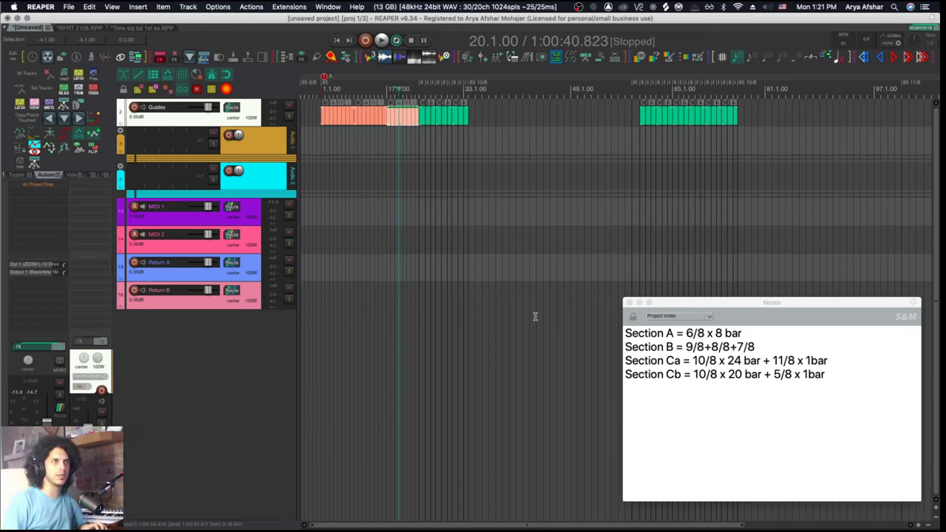
# Step: Create a region named 'Section A' spanning bars 1 to 25
pyautogui.moveTo(323, 94); pyautogui.dragTo(418, 96)
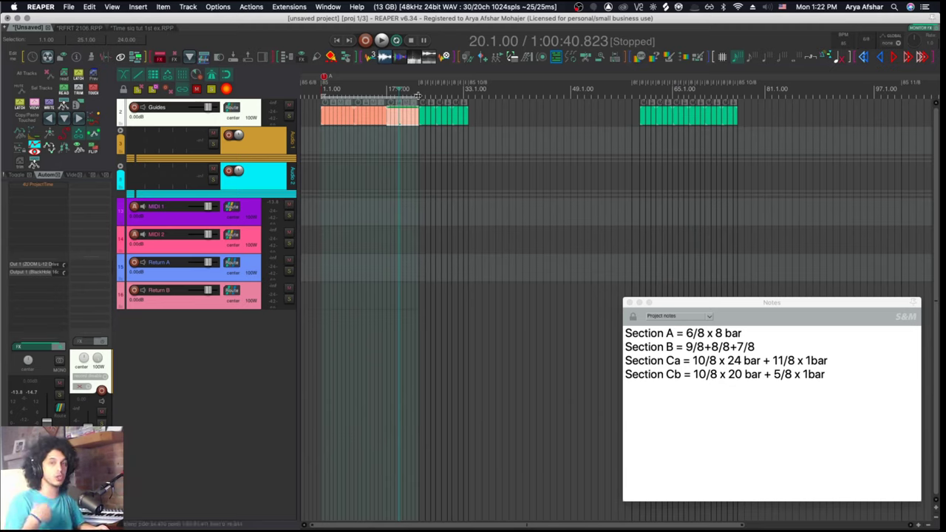
pyautogui.hotkey('shift', 'r')
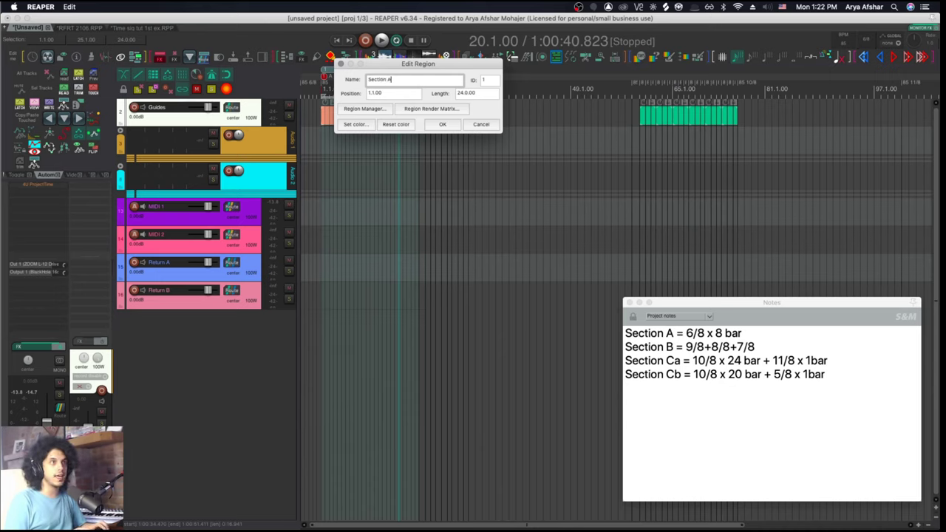
pyautogui.press('Return')
# Step: Add a region named 'B' from bar 25 and select bars 26 to 33
pyautogui.hotkey('shift', 'r')
pyautogui.write('B')
pyautogui.click(520, 153)
pyautogui.click(459, 118)
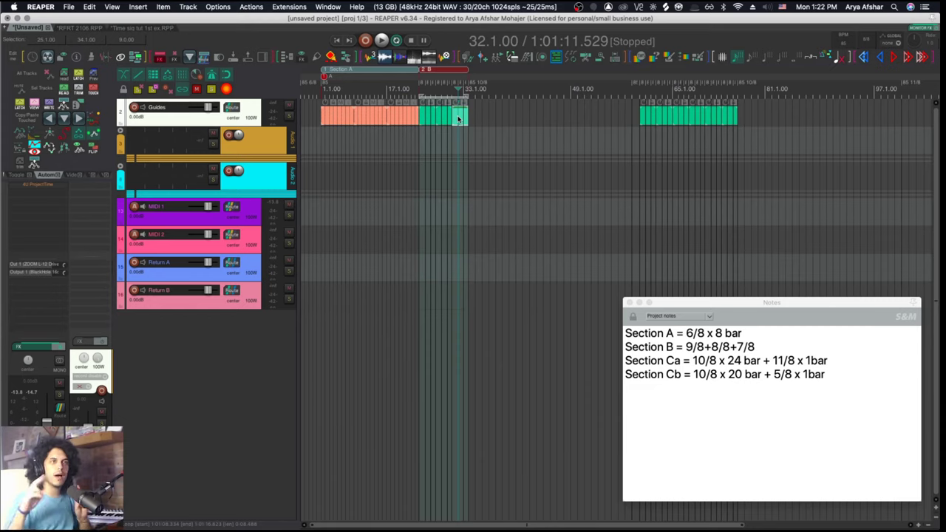
pyautogui.click(427, 118)
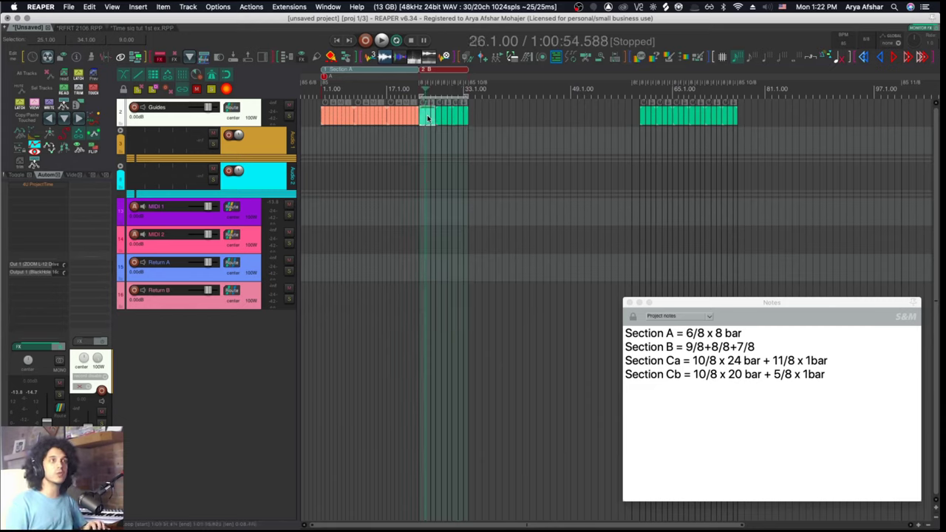
pyautogui.moveTo(427, 118); pyautogui.dragTo(463, 116)
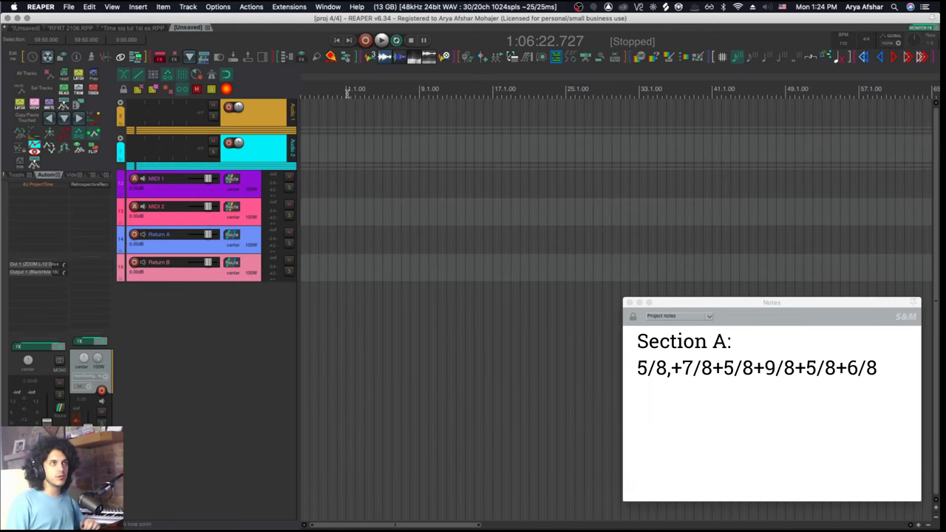
# Step: Return to the project start and bring up the Actions list filtered to 'mpl_ time signature'
pyautogui.click(351, 94)
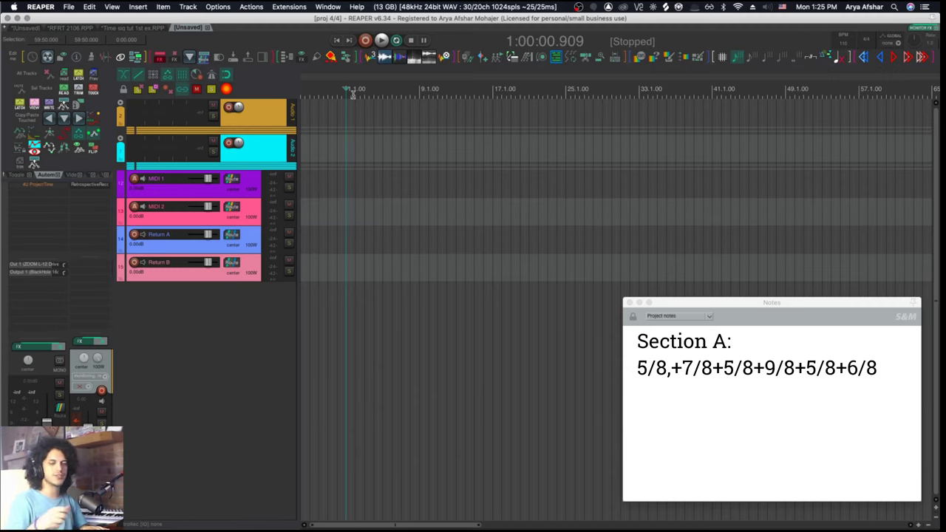
pyautogui.hotkey('shift', '/')
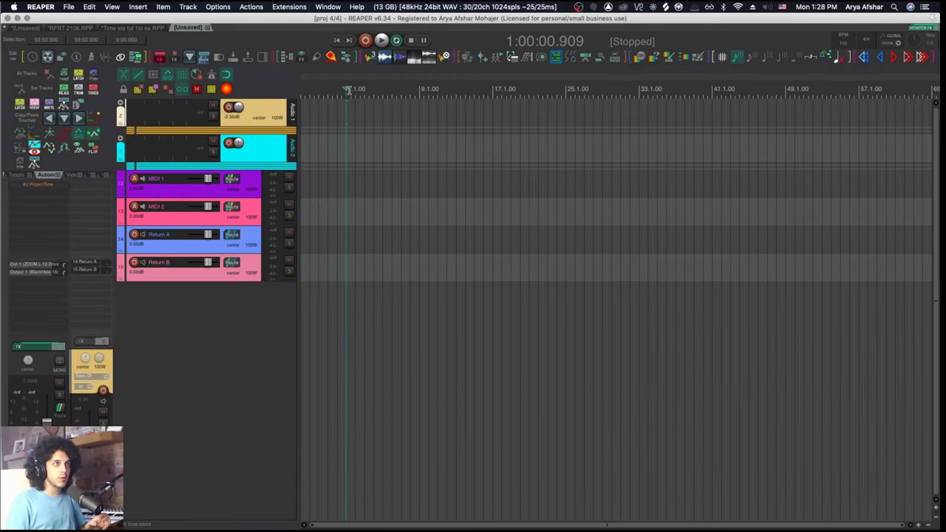
# Step: Show the floating toolbar of time-signature buttons from 1/4 to 15/16
pyautogui.click(350, 91)
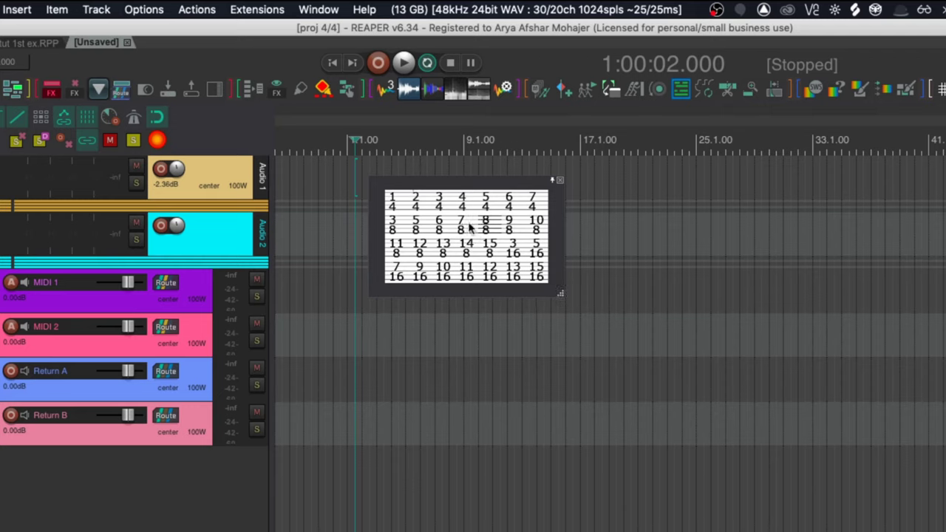
# Step: Place time-signature markers 5/8, 9/8, 5/8, 7/8 and 5/8 across bars 1–5
pyautogui.click(416, 210)
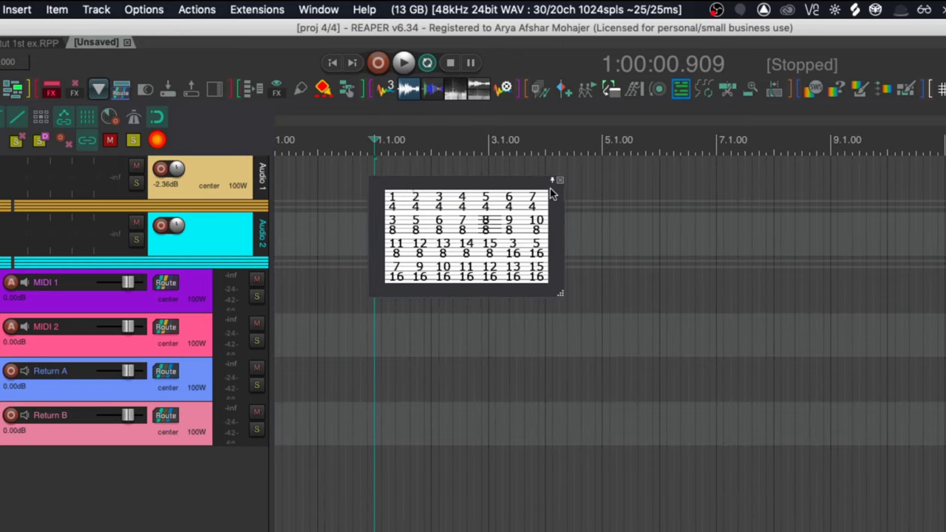
pyautogui.click(485, 212)
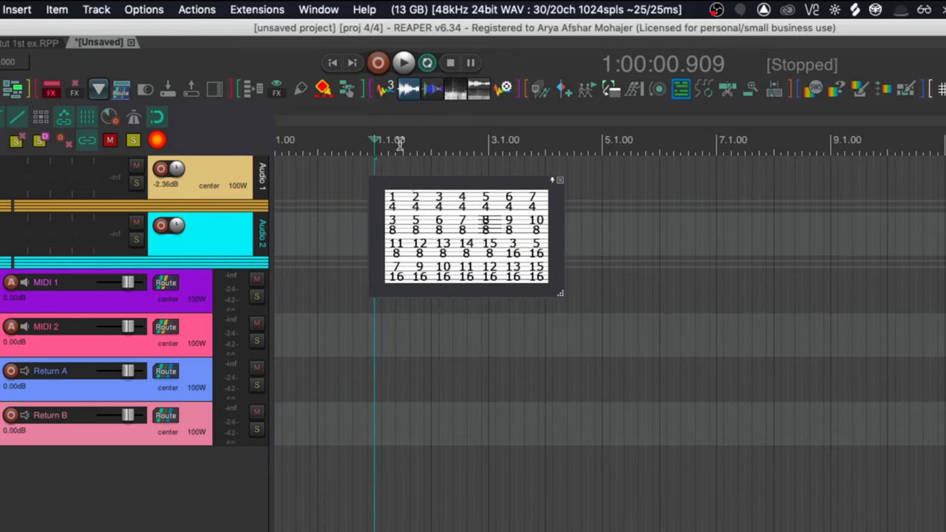
pyautogui.click(415, 224)
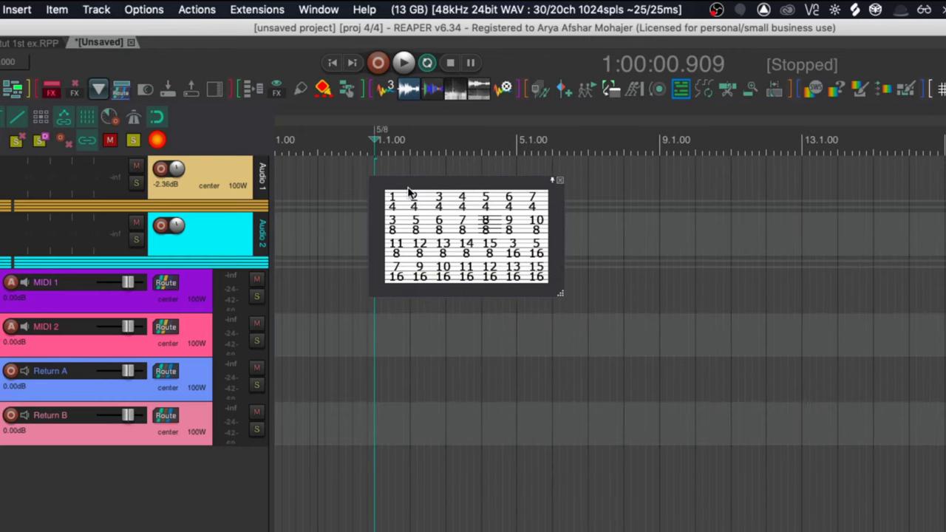
pyautogui.click(402, 148)
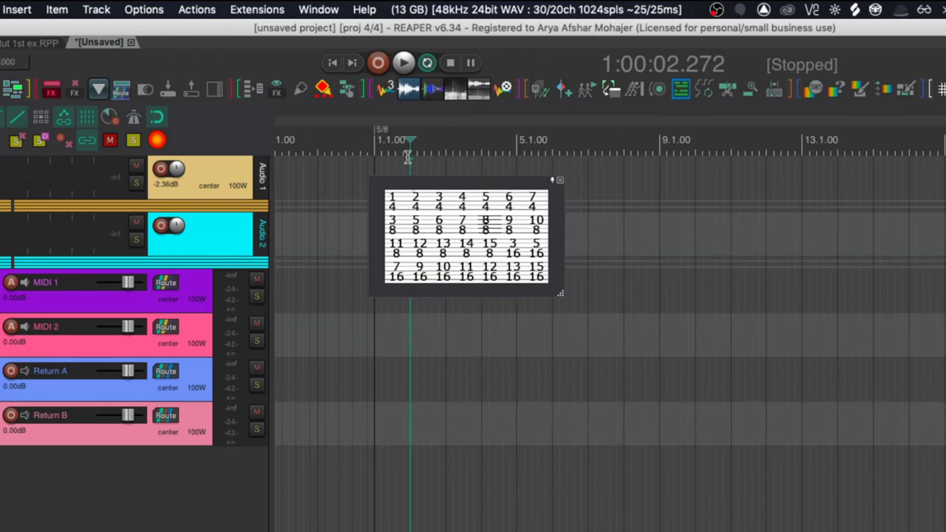
pyautogui.click(507, 232)
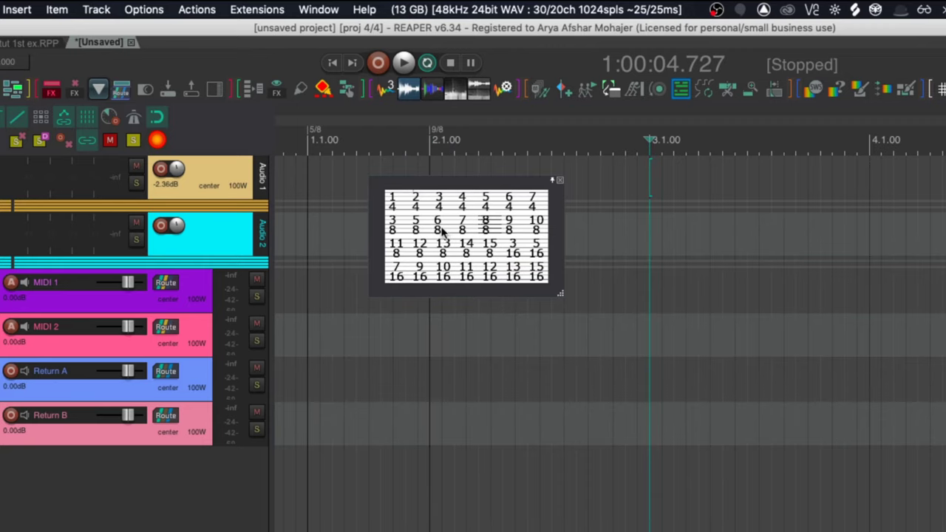
pyautogui.click(416, 224)
pyautogui.click(467, 225)
pyautogui.click(343, 225)
pyautogui.scroll(-3, 484, 274)
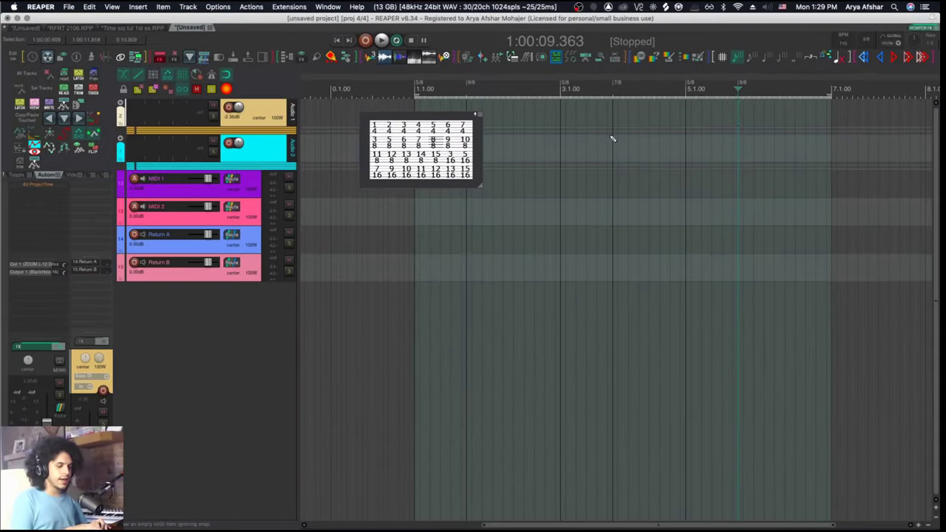
# Step: Insert an empty MIDI guide item over the meter pattern and duplicate it to about bar 65
pyautogui.hotkey('ctrl', 'alt', 'n')
pyautogui.scroll(-3, 612, 141)
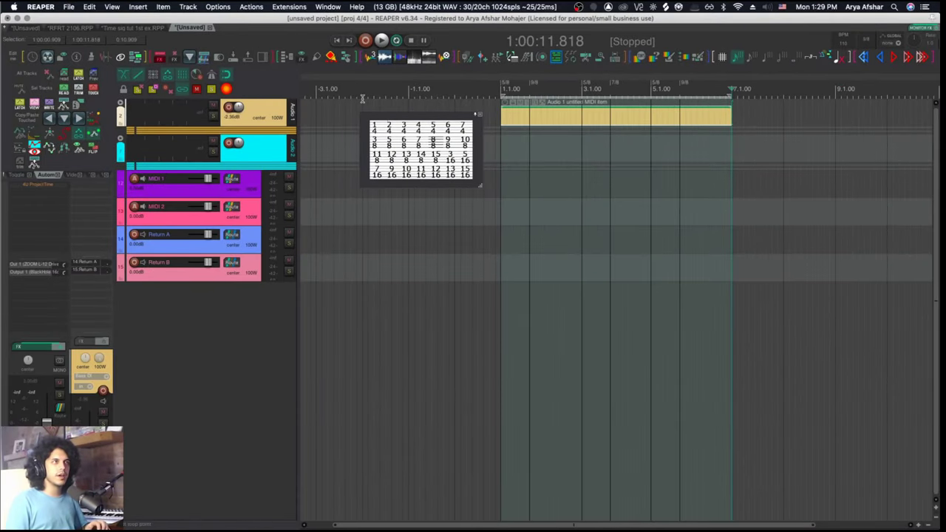
pyautogui.click(572, 122)
pyautogui.press('End')
pyautogui.hotkey('ctrl', 'd')
pyautogui.hotkey('ctrl', 'd')
pyautogui.hotkey('ctrl', 'd')
pyautogui.hotkey('ctrl', 'd')
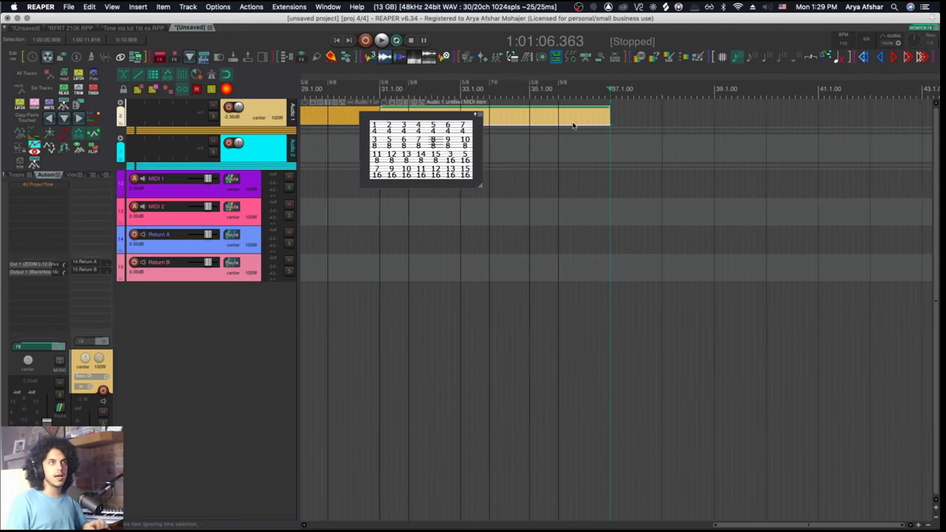
pyautogui.hotkey('ctrl', 'd')
pyautogui.hotkey('ctrl', 'd')
pyautogui.hotkey('ctrl', 'd')
pyautogui.hotkey('ctrl', 'd')
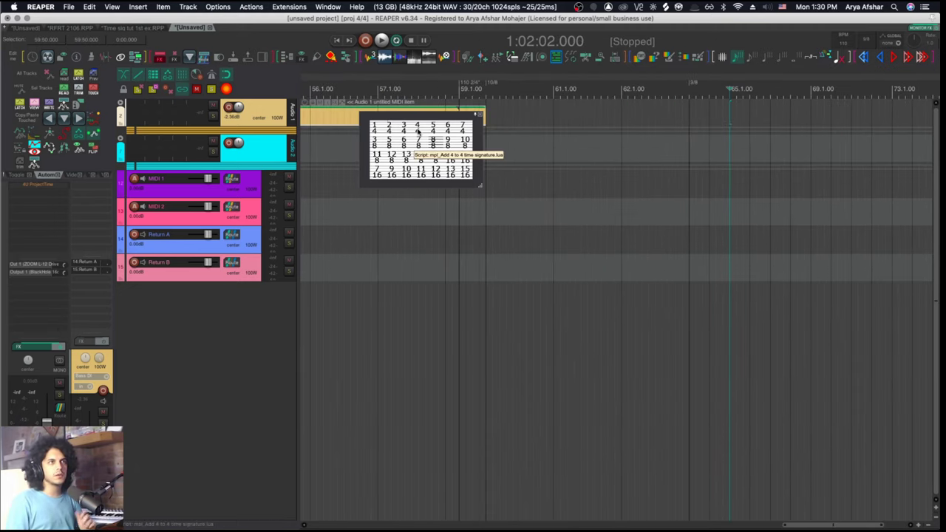
pyautogui.hscroll(3, 650, 167)
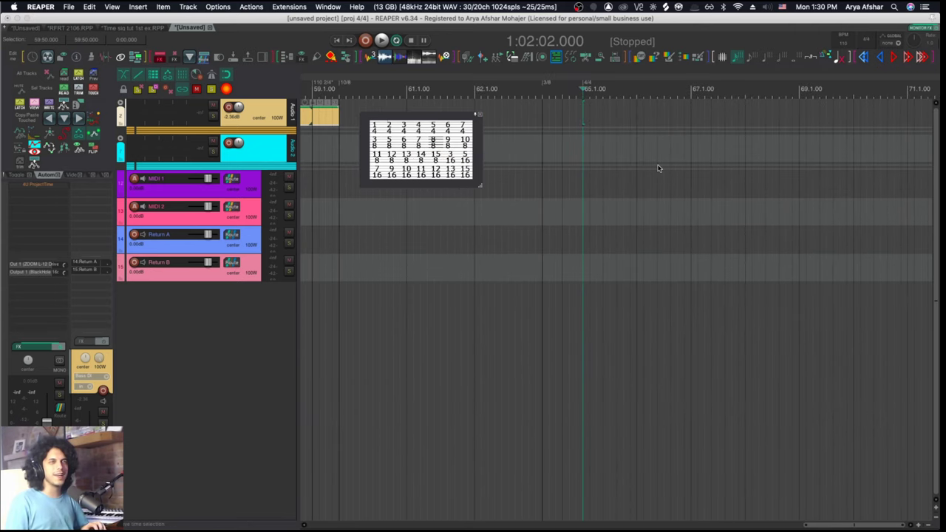
pyautogui.scroll(-5, 658, 169)
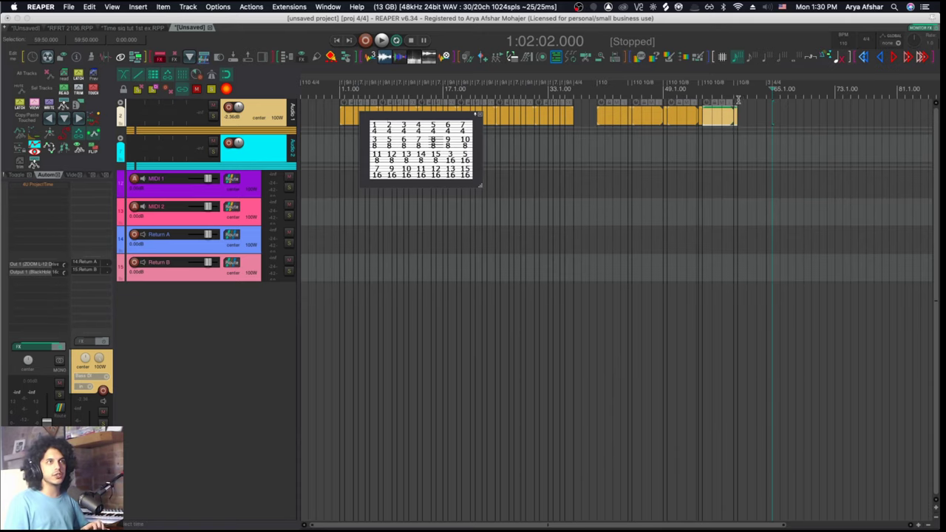
pyautogui.scroll(5, 806, 113)
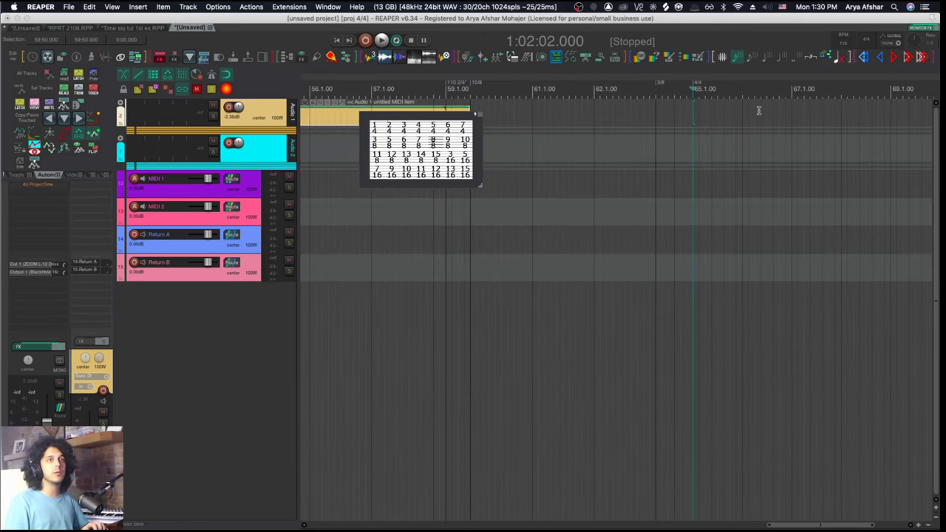
pyautogui.hscroll(5, 710, 103)
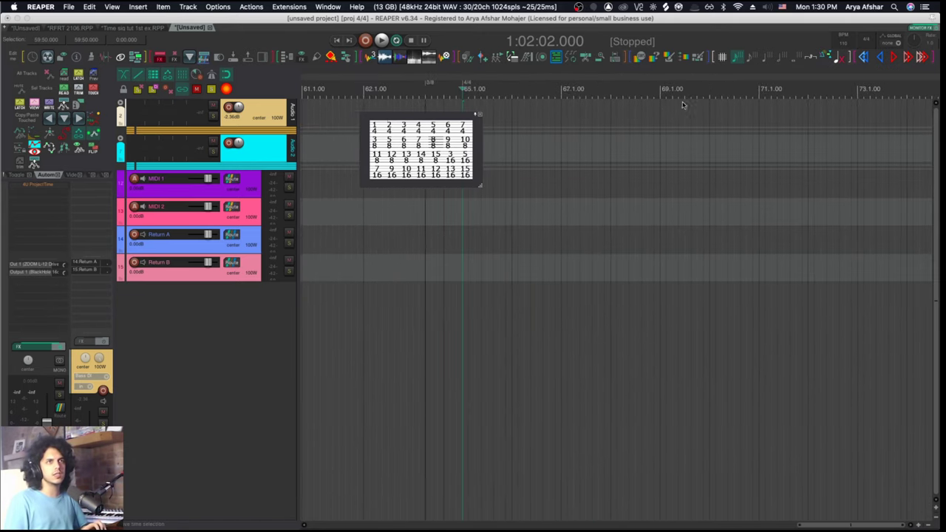
# Step: Add 7/16 and 12/16 time-signature markers around bar 67, then bring up the Actions list
pyautogui.click(510, 109)
pyautogui.scroll(-1, 436, 139)
pyautogui.click(436, 141)
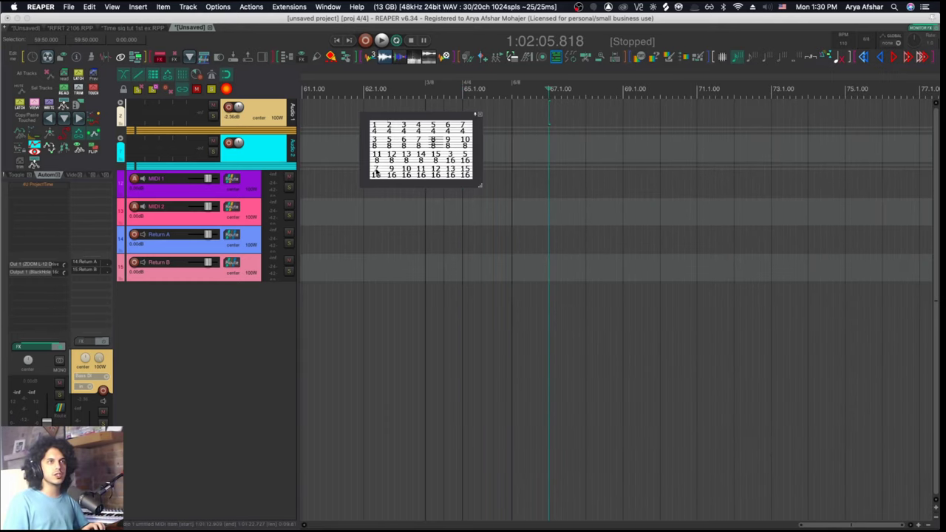
pyautogui.click(375, 172)
pyautogui.click(436, 171)
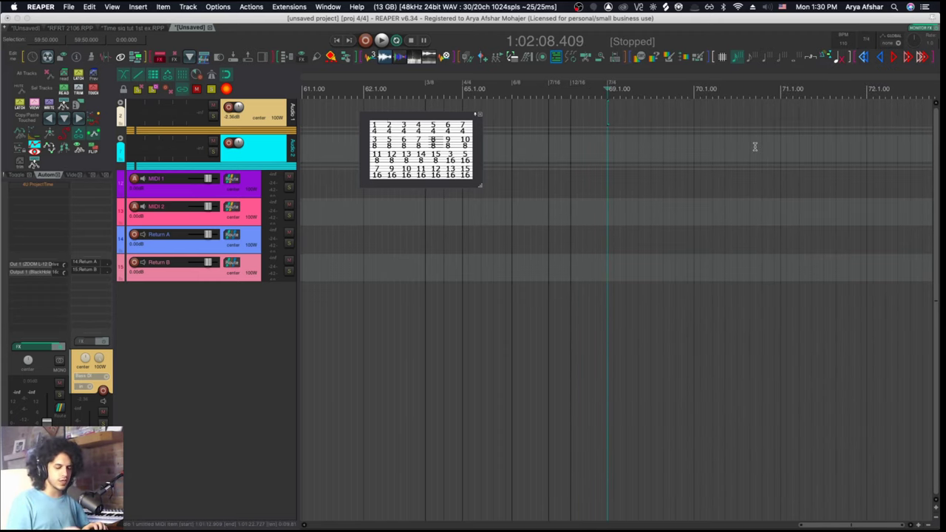
pyautogui.press('?')
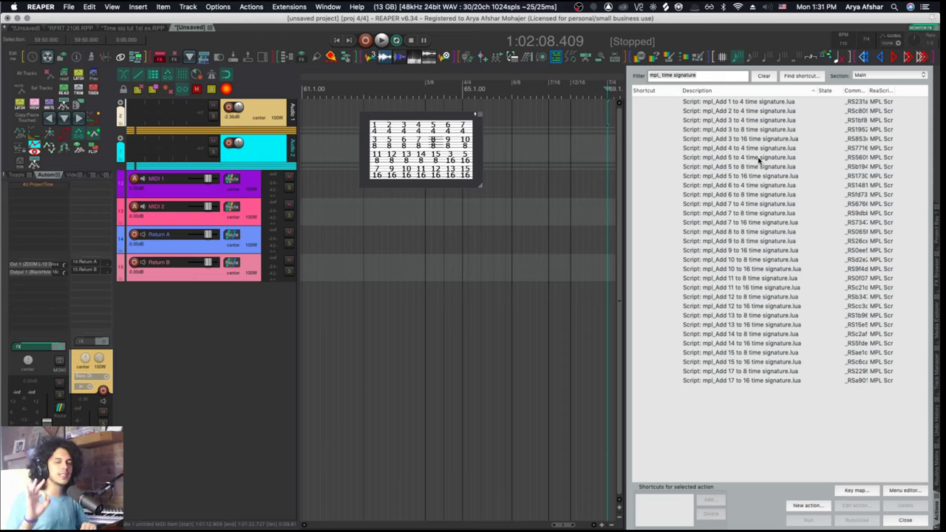
# Step: Copy all the code of the 'mpl_Add 7 to 8 time signature' script
pyautogui.click(737, 213)
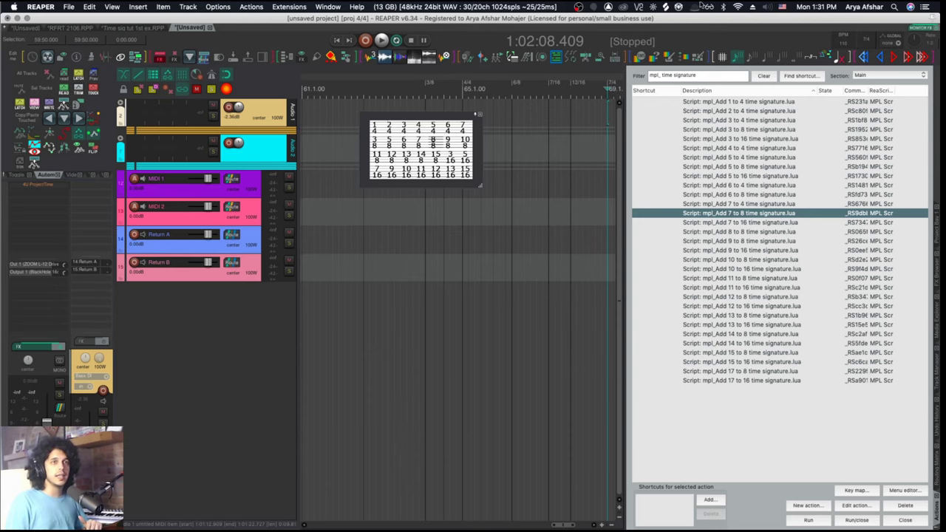
pyautogui.click(855, 506)
pyautogui.click(324, 153)
pyautogui.click(378, 226)
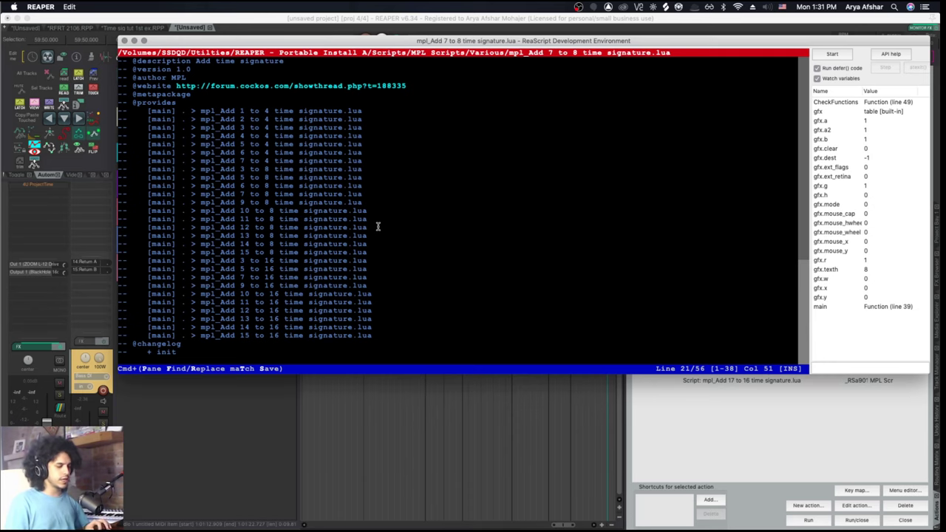
pyautogui.press('super+a')
pyautogui.press('super+c')
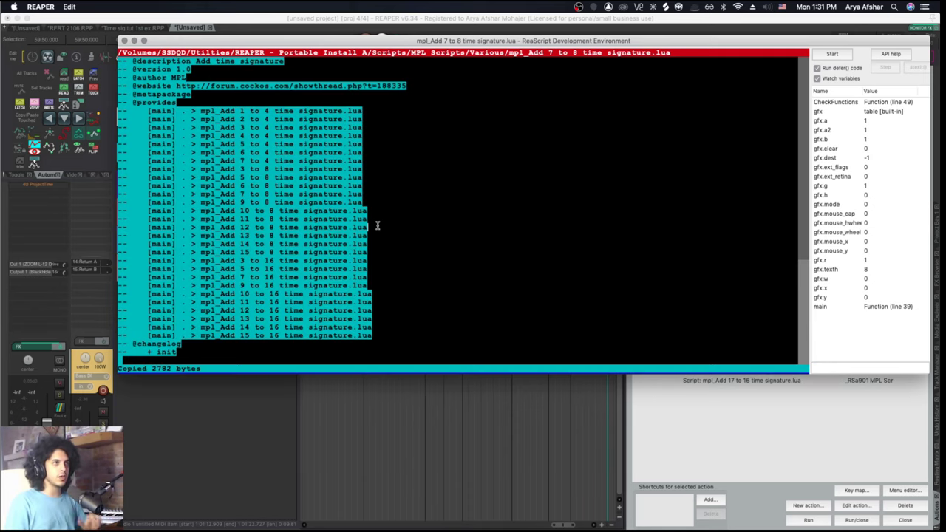
pyautogui.click(123, 41)
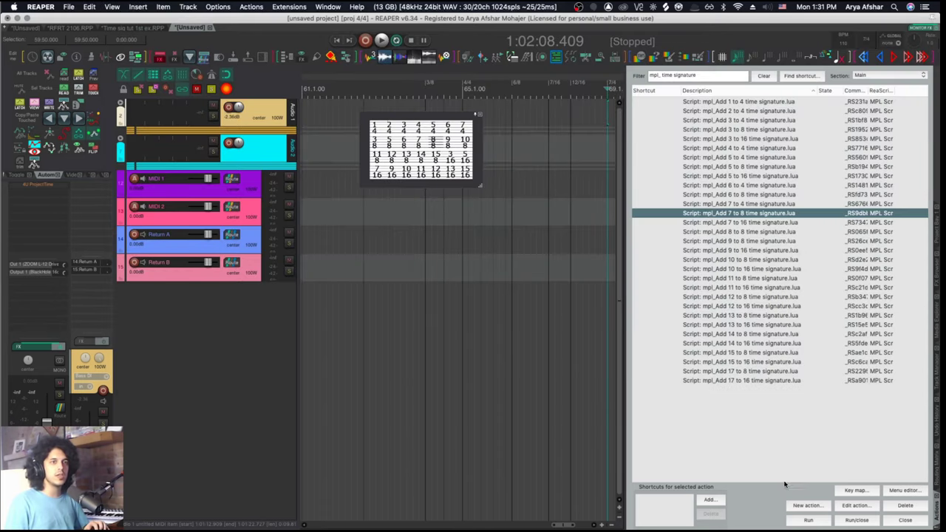
# Step: Create a new ReaScript 'mpl_Add 19 to 8 time signature.lua' in MPL Scripts/Various
pyautogui.click(807, 506)
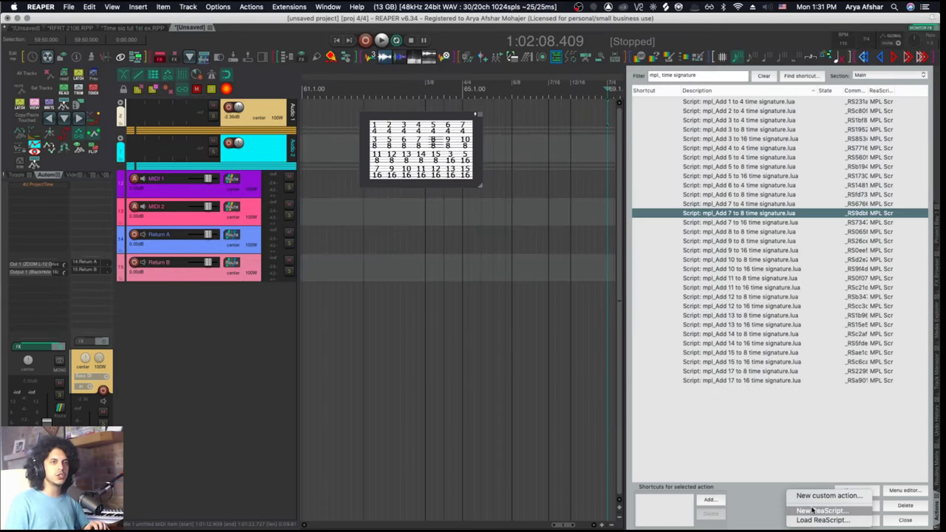
pyautogui.click(766, 476)
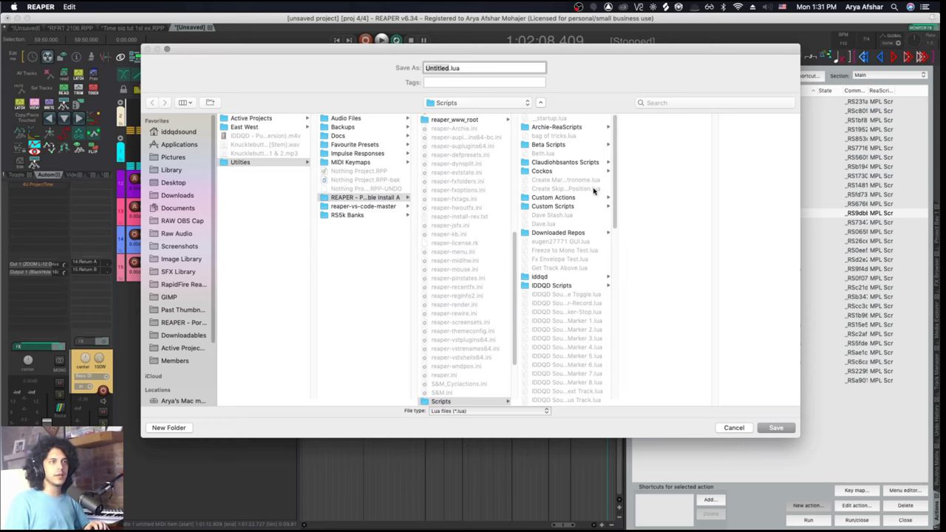
pyautogui.scroll(-10, 593, 190)
pyautogui.click(548, 209)
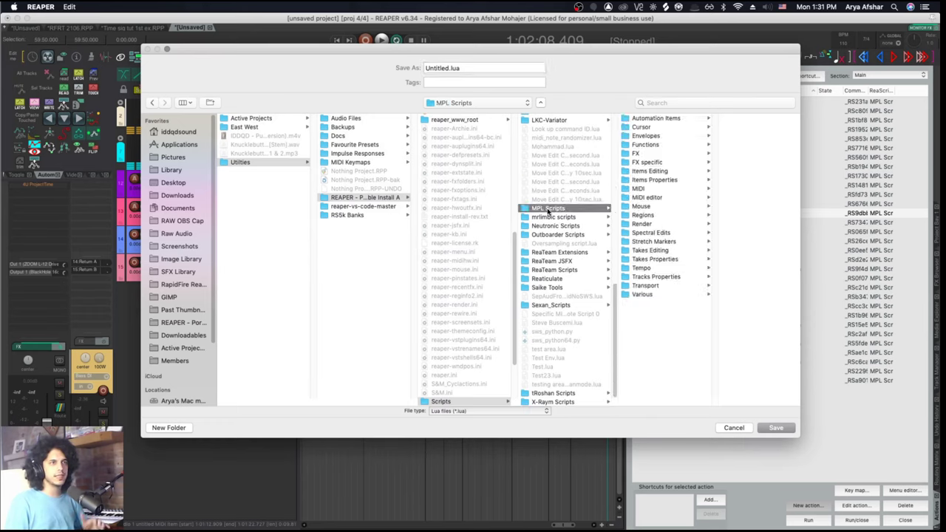
pyautogui.click(643, 294)
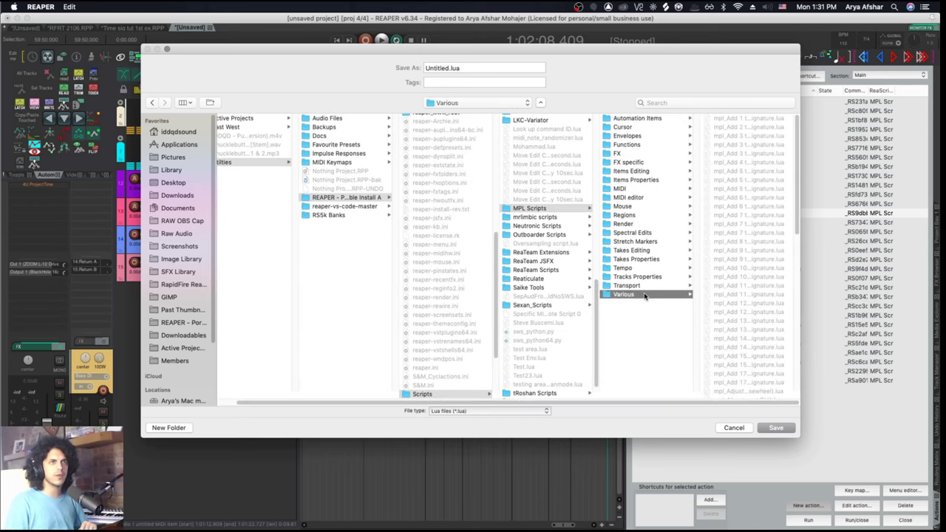
pyautogui.click(700, 206)
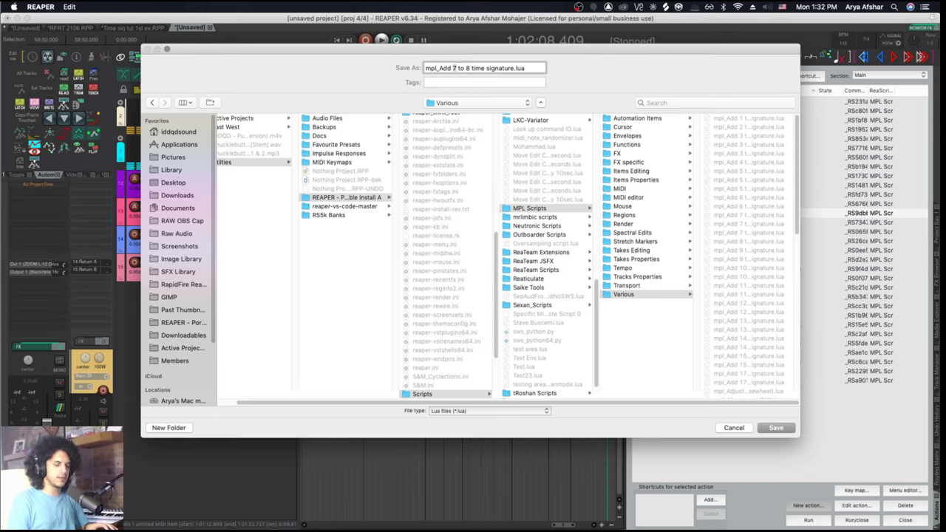
pyautogui.press('BackSpace')
pyautogui.write('16')
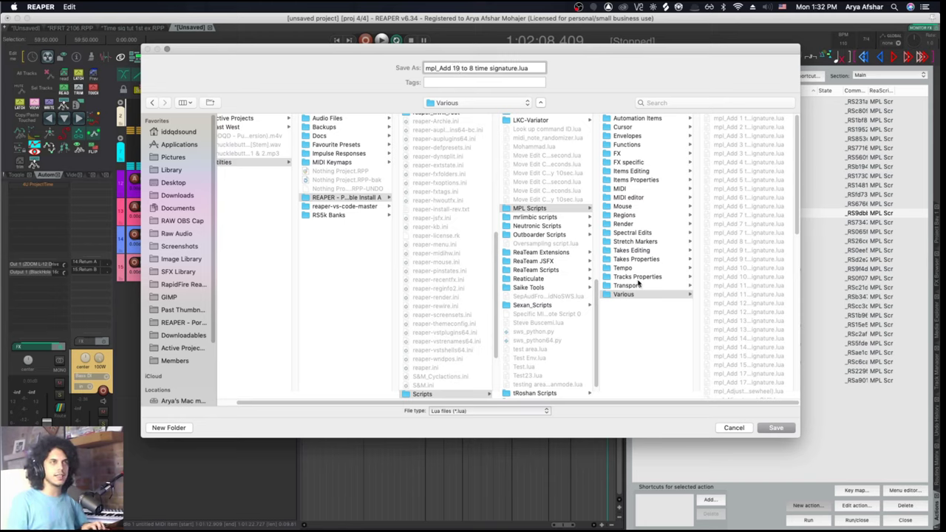
# Step: Save the new 19-to-8 script with the copied code pasted in, and verify it
pyautogui.click(782, 430)
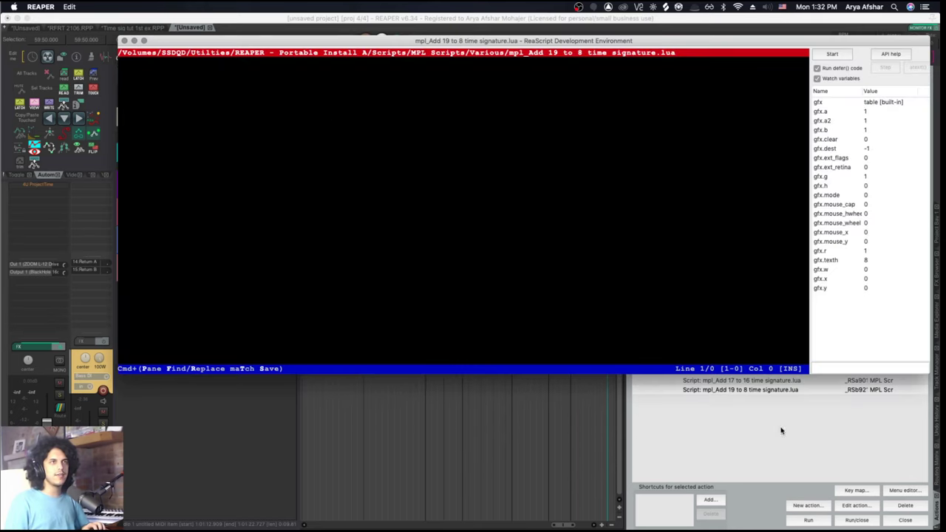
pyautogui.press('super+v')
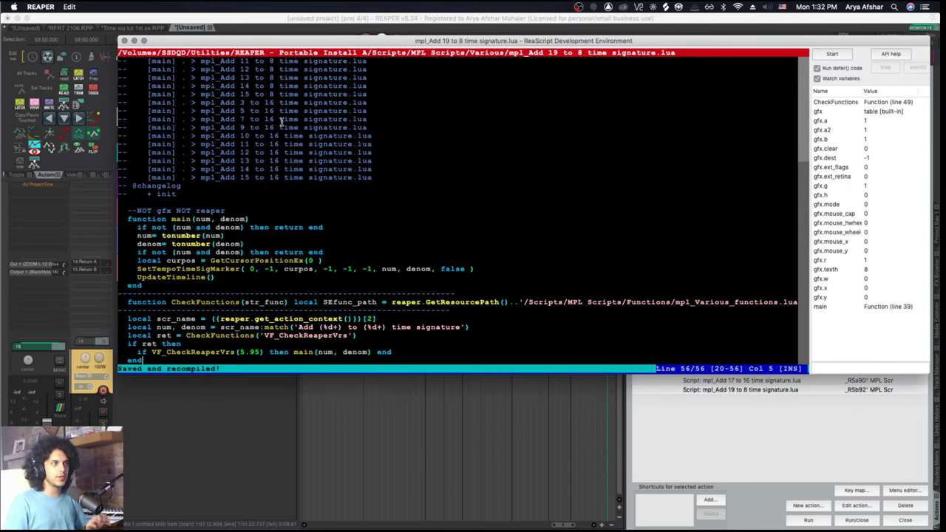
pyautogui.click(125, 41)
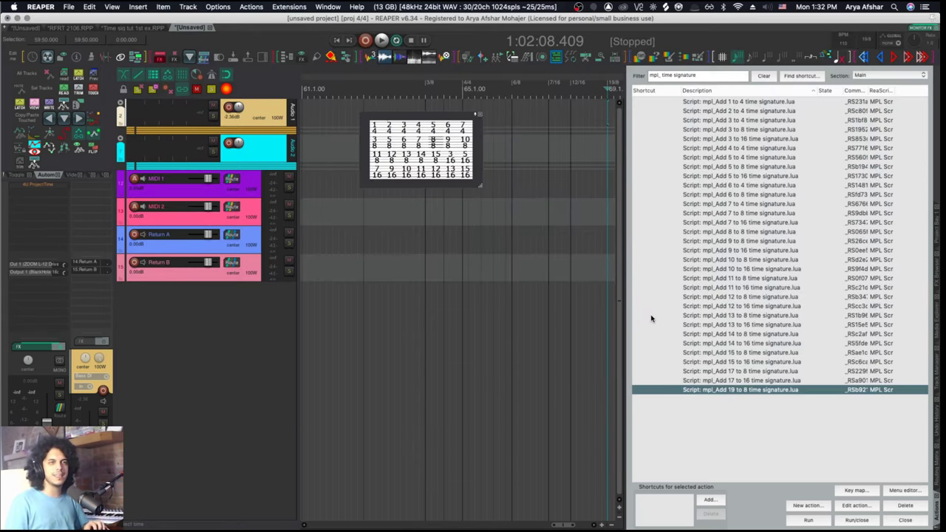
pyautogui.click(855, 505)
pyautogui.scroll(-10, 309, 174)
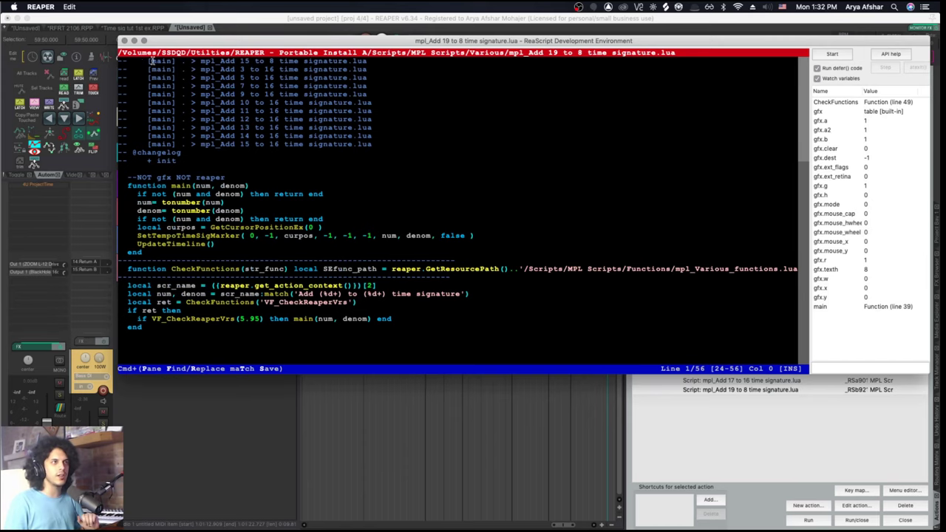
pyautogui.click(124, 41)
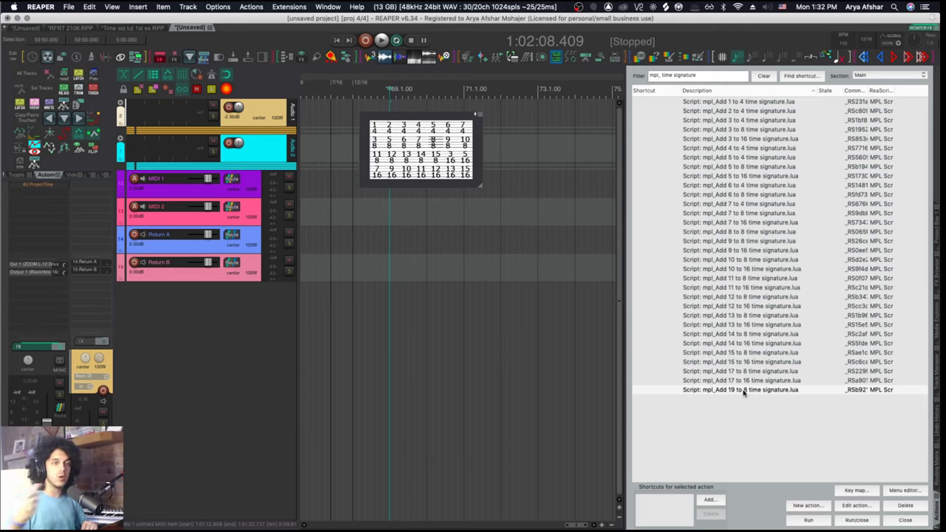
# Step: Add a 17/16 time-signature marker at the next bar with the Add 17 to 16 script
pyautogui.click(464, 90)
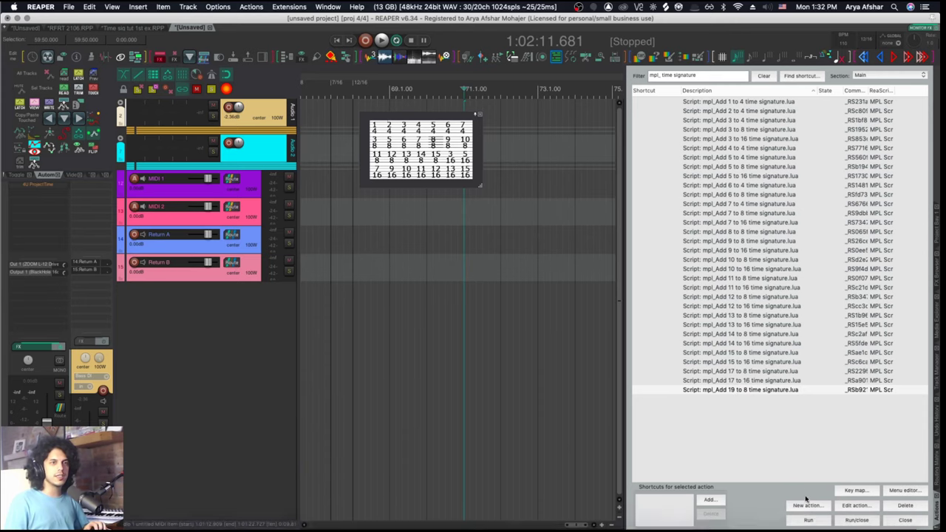
pyautogui.hscroll(1, 462, 89)
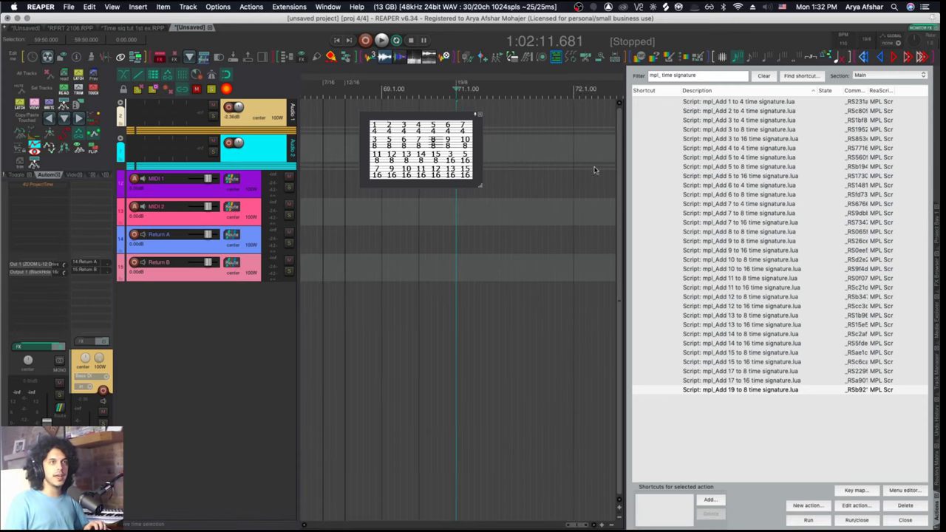
pyautogui.hscroll(1, 517, 90)
pyautogui.click(558, 91)
pyautogui.doubleClick(739, 380)
pyautogui.hscroll(2, 494, 94)
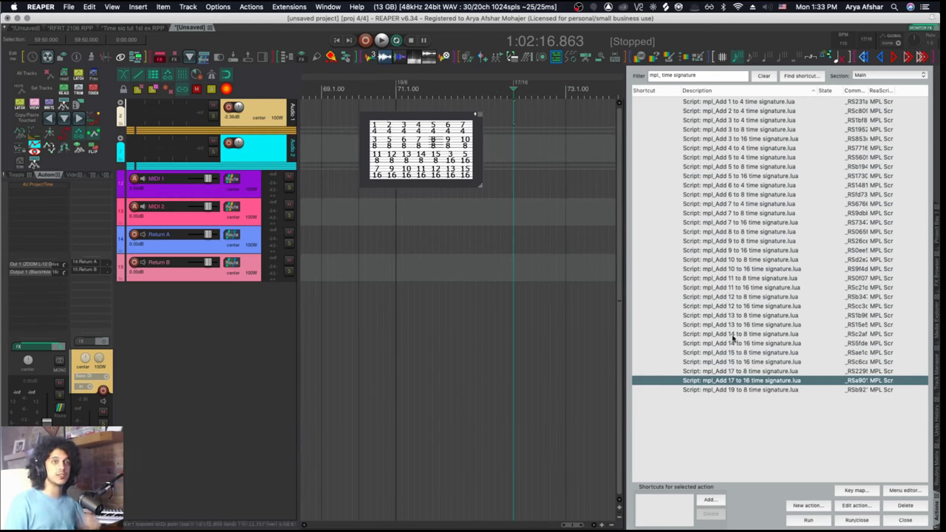
# Step: Reveal the REAPER resource folder in Finder and go to Scripts > MPL Scripts > Various
pyautogui.click(218, 7)
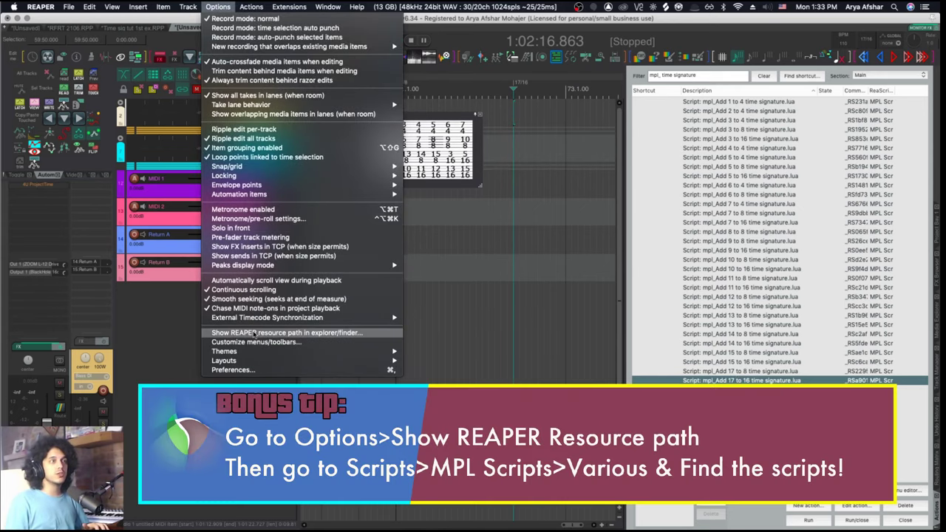
pyautogui.click(255, 333)
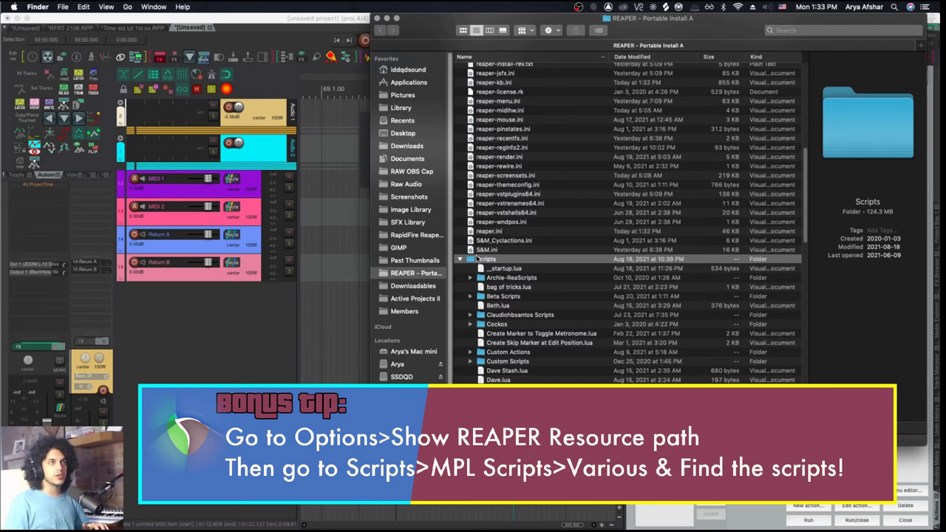
pyautogui.doubleClick(501, 180)
pyautogui.scroll(-10, 503, 180)
pyautogui.click(484, 197)
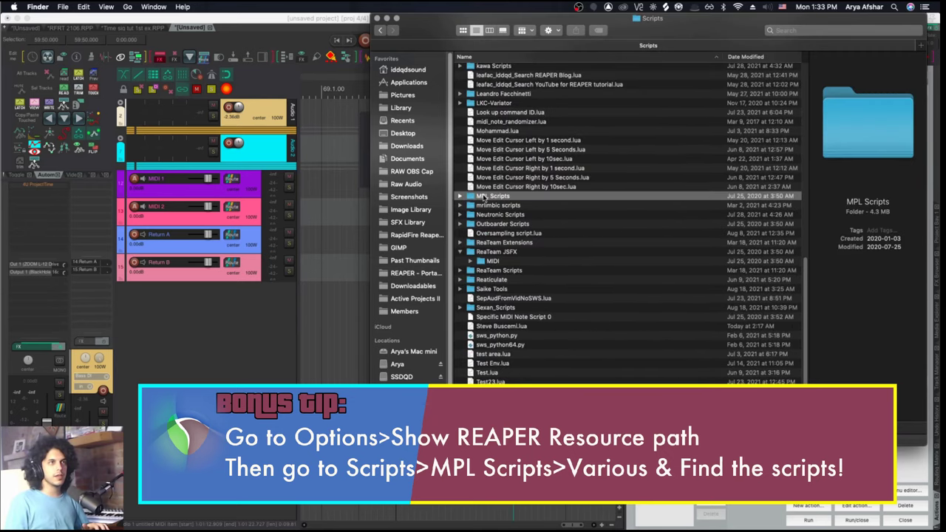
pyautogui.doubleClick(484, 197)
pyautogui.doubleClick(462, 120)
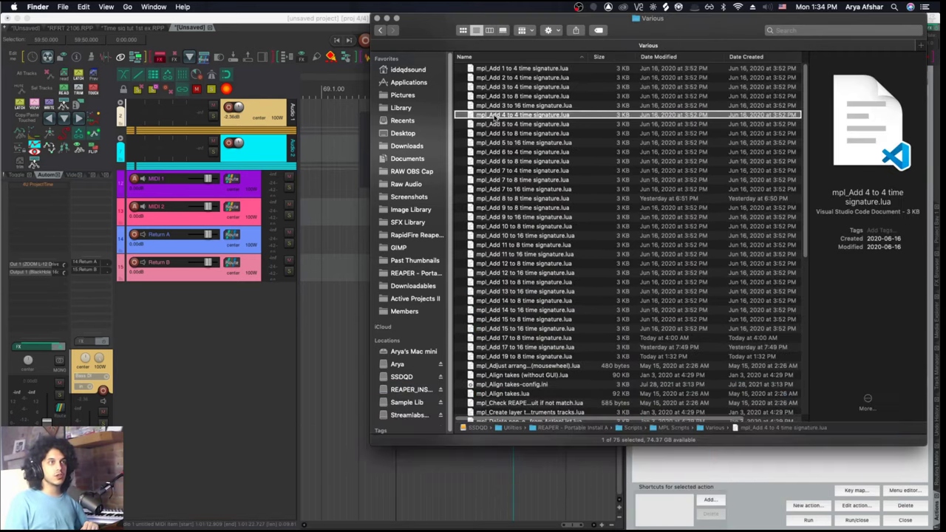
# Step: Duplicate the 4-to-4 script and rename the copy mpl_Add 23 to 4 time signature.lua
pyautogui.rightClick(495, 119)
pyautogui.click(521, 160)
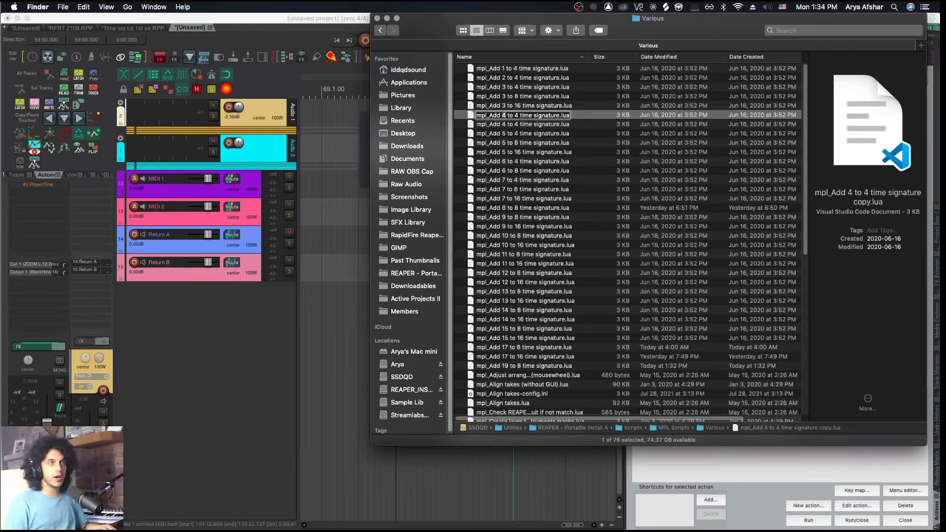
pyautogui.write('23')
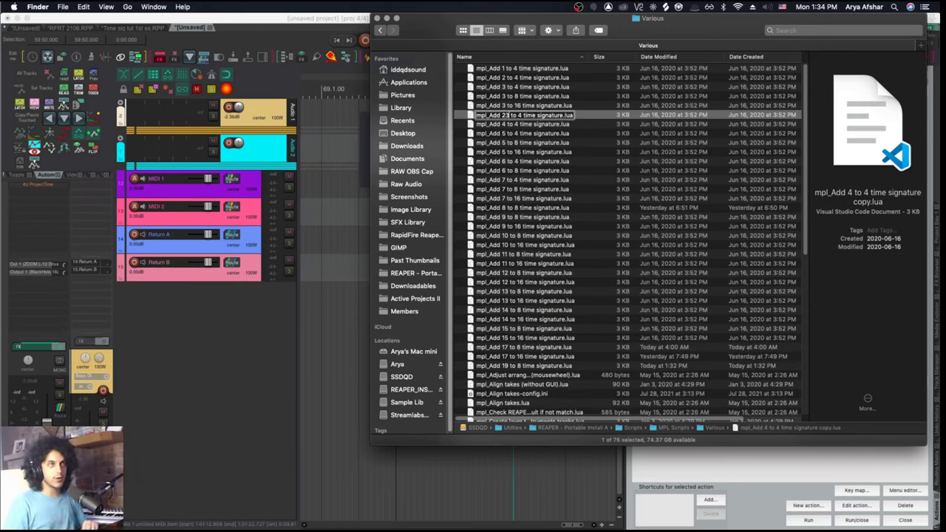
pyautogui.press('Return')
pyautogui.press('super+Tab')
# Step: Load mpl_Add 23 to 4 time signature.lua into the Actions list as a new ReaScript
pyautogui.click(783, 434)
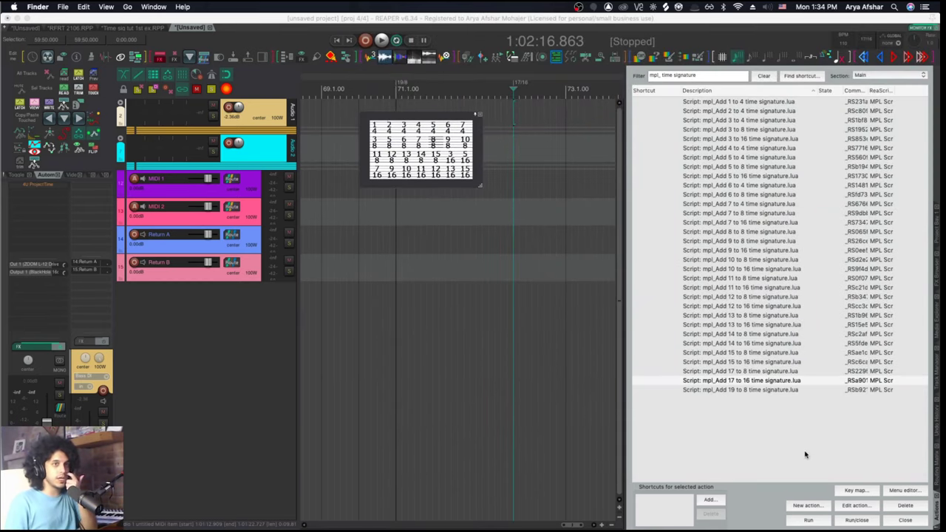
pyautogui.click(806, 505)
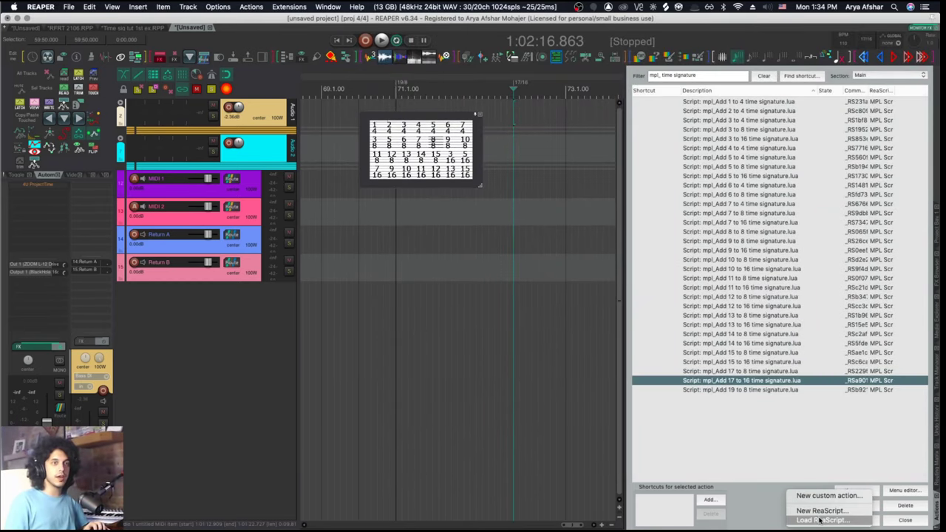
pyautogui.click(819, 520)
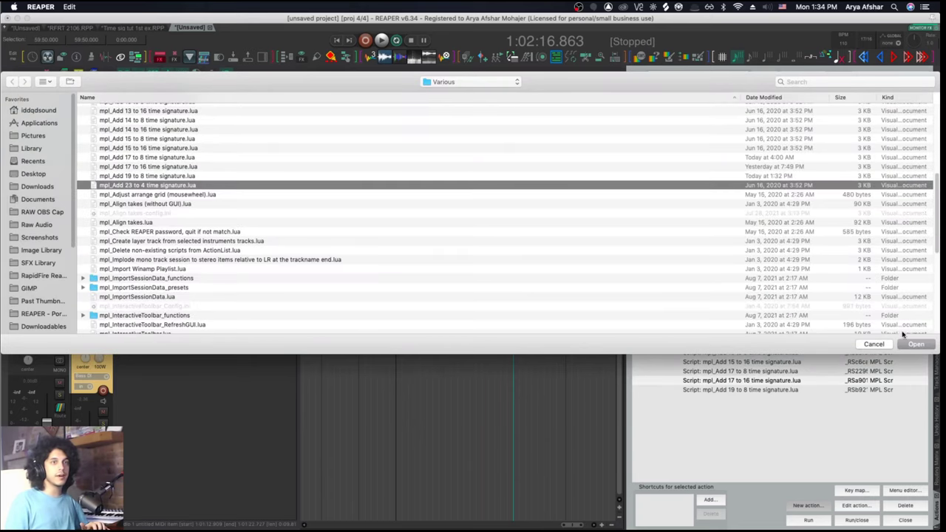
pyautogui.click(916, 344)
# Step: Run the new script at bar 75 to add a 23/4 time-signature marker
pyautogui.click(498, 89)
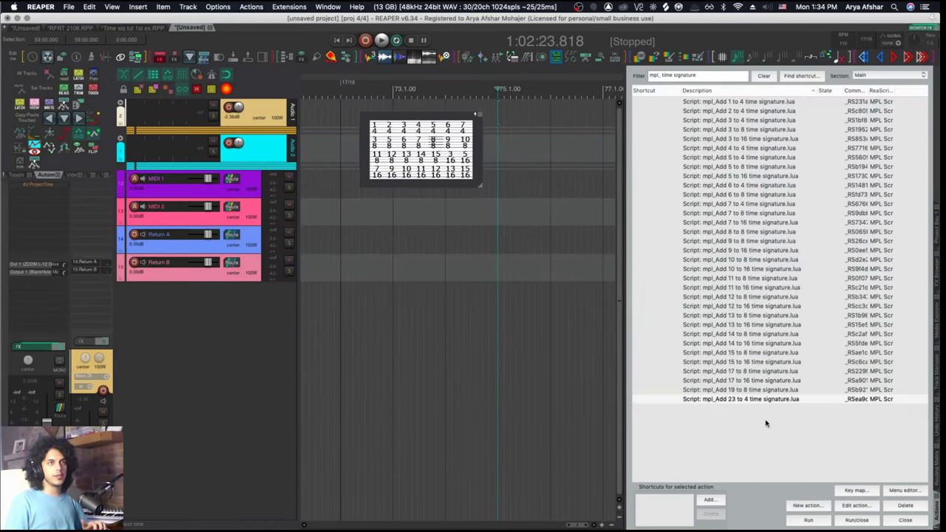
pyautogui.click(808, 521)
pyautogui.hscroll(5, 475, 89)
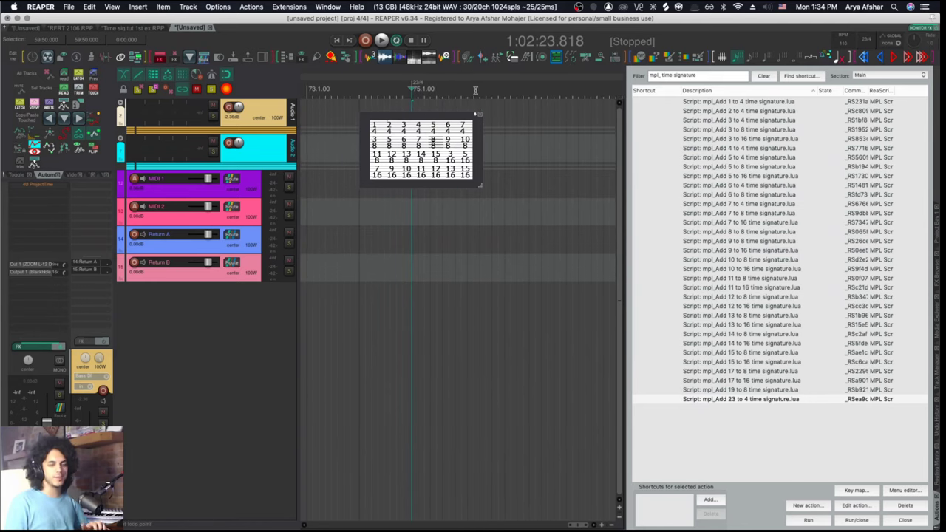
# Step: Give the bar-75 23/4 marker an accented metronome pattern, then play it back and stop
pyautogui.doubleClick(412, 87)
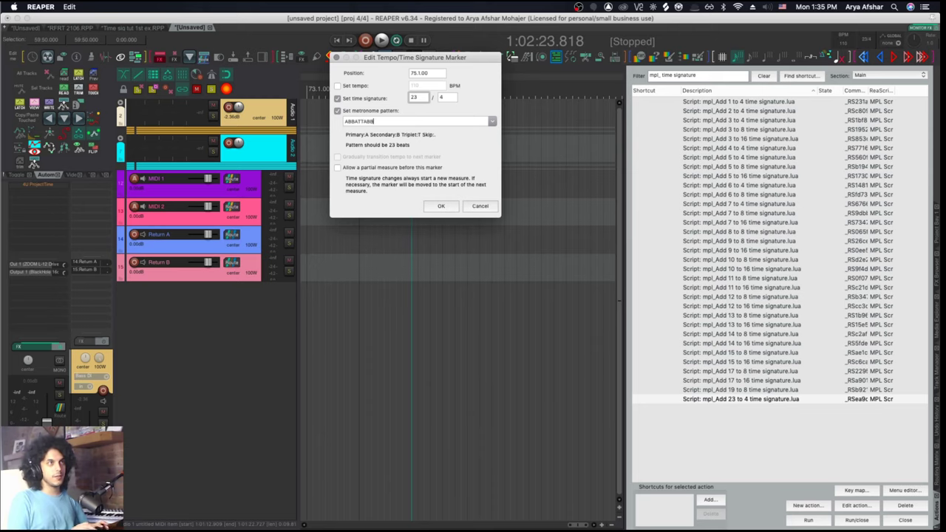
pyautogui.write('A.ABBATTABBA.T')
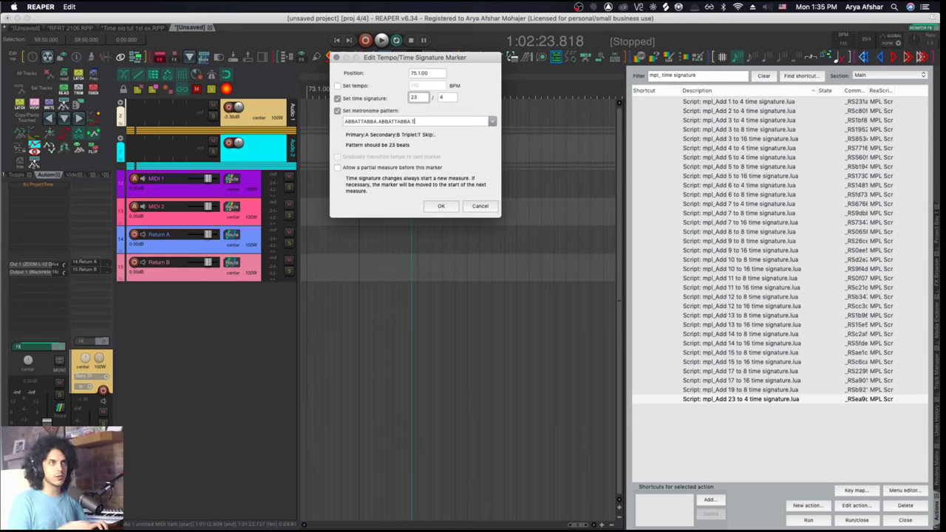
pyautogui.click(441, 207)
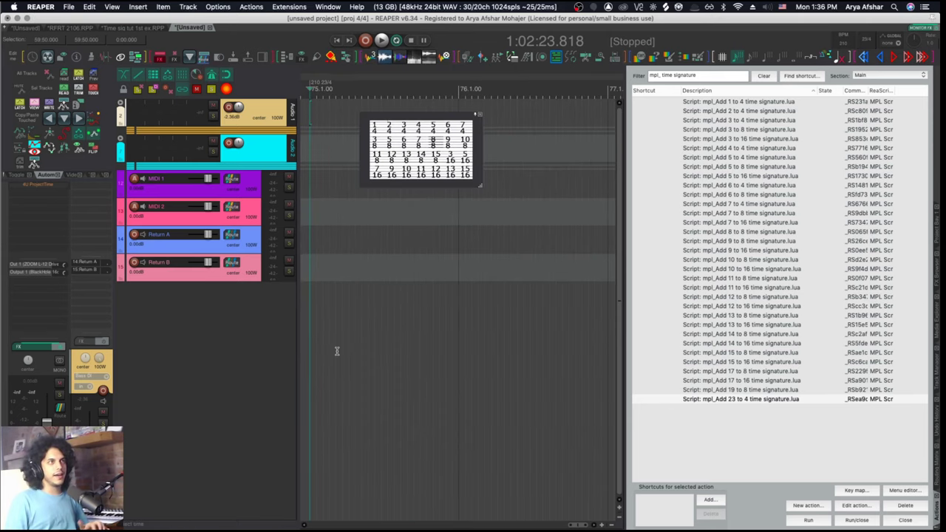
pyautogui.press('space')
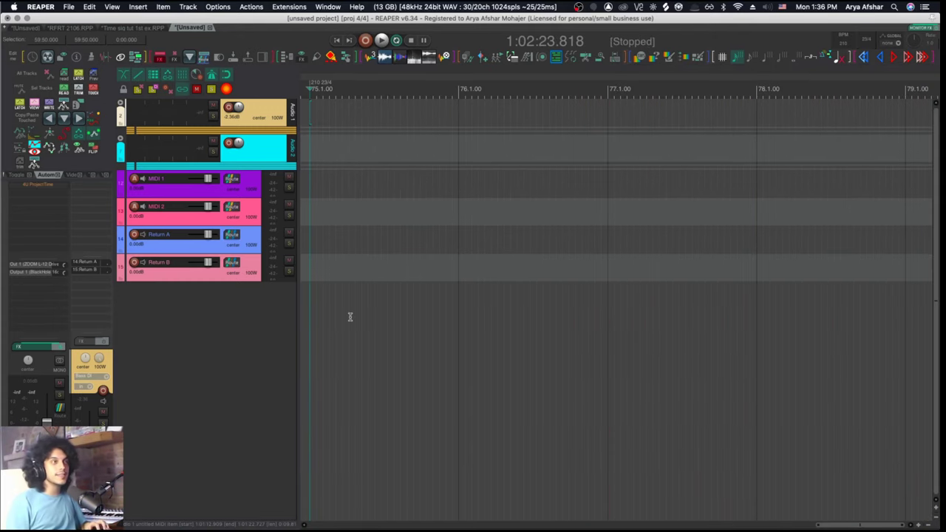
pyautogui.hotkey('ctrl', 'pagedown')
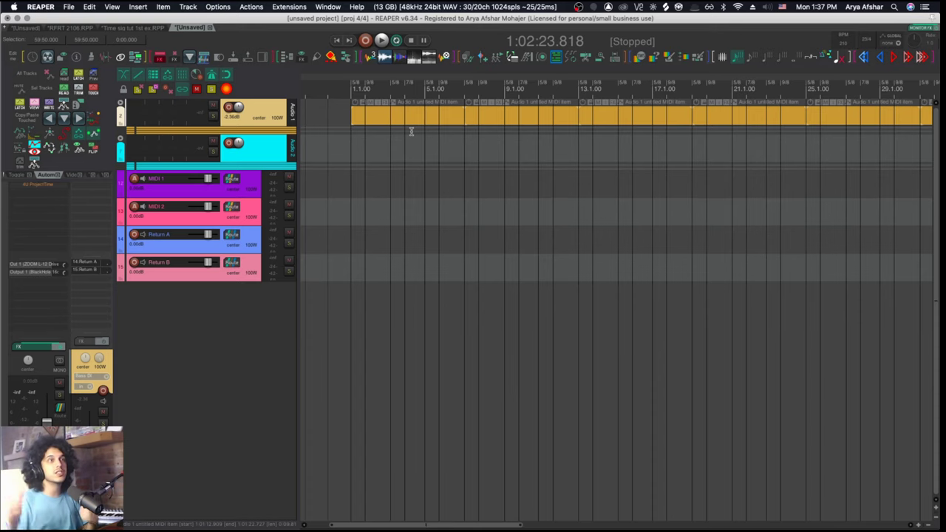
pyautogui.scroll(5, 466, 90)
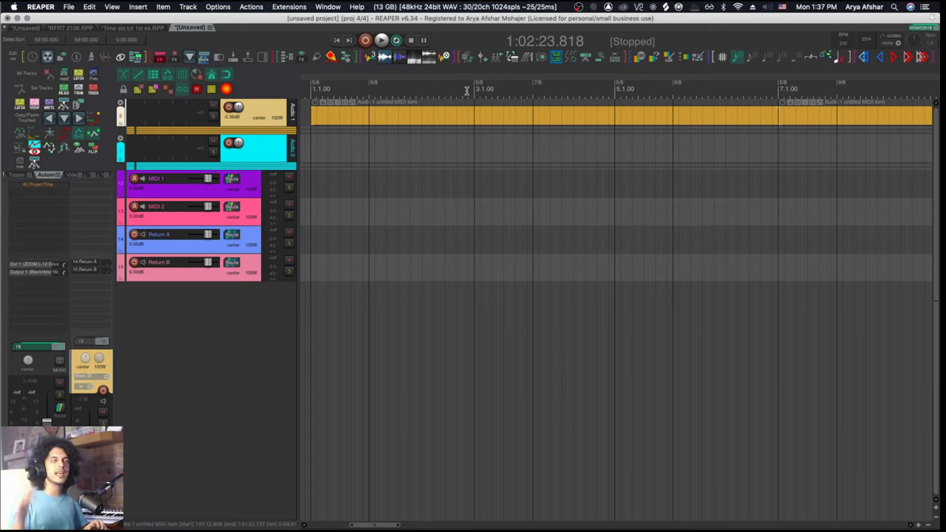
# Step: Randomly colour the six guide items at bars 13–19 and set their timebase to Beats (position, length, rate)
pyautogui.scroll(-5, 466, 89)
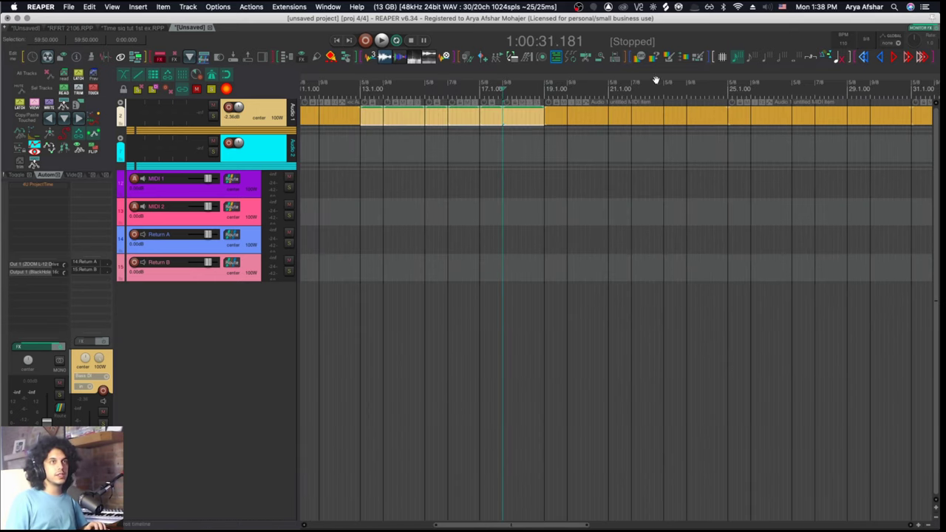
pyautogui.click(697, 58)
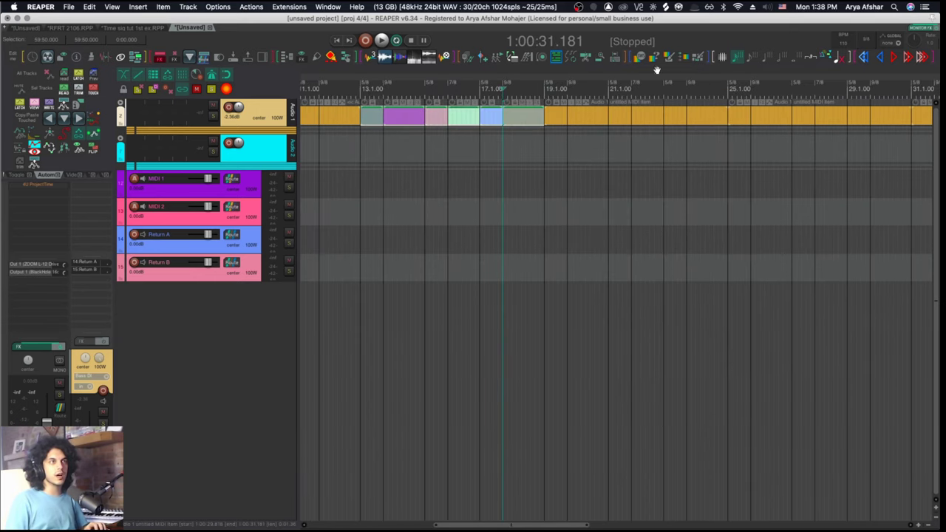
pyautogui.press('F2')
pyautogui.click(244, 246)
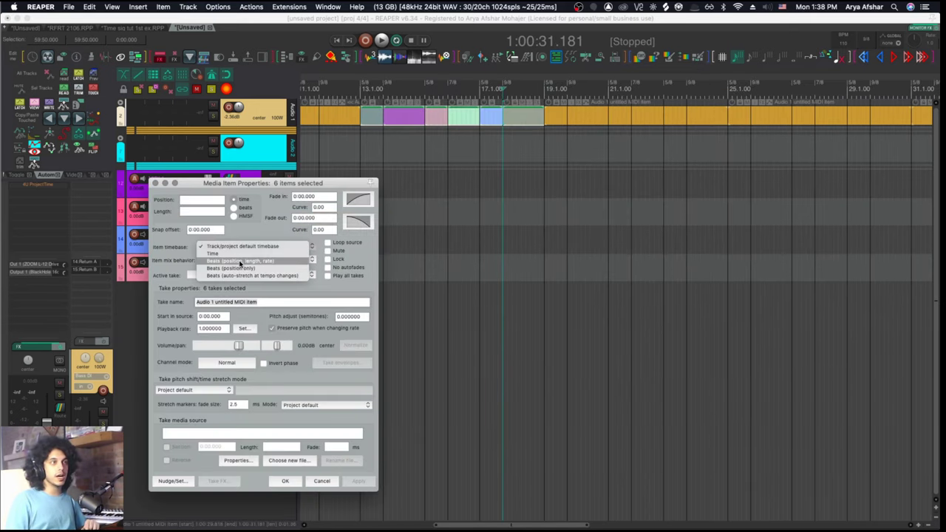
pyautogui.click(241, 261)
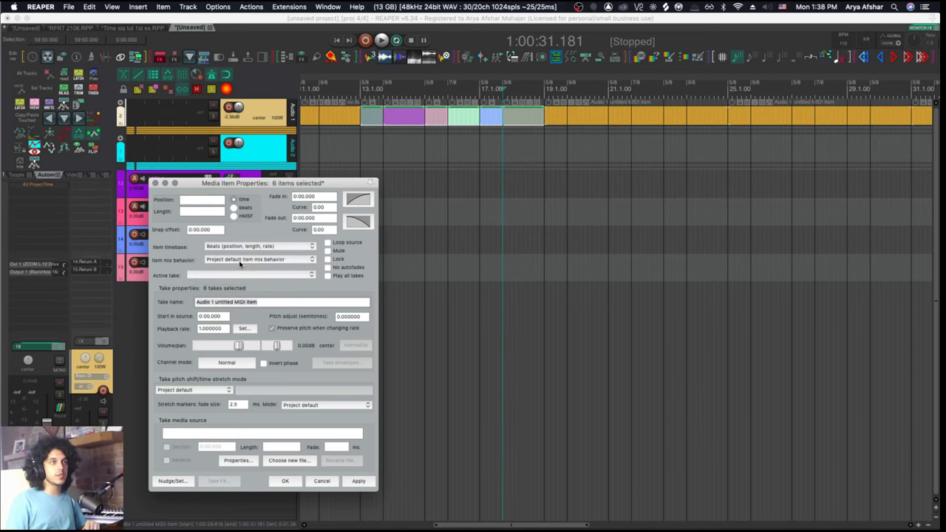
pyautogui.click(355, 481)
pyautogui.click(284, 481)
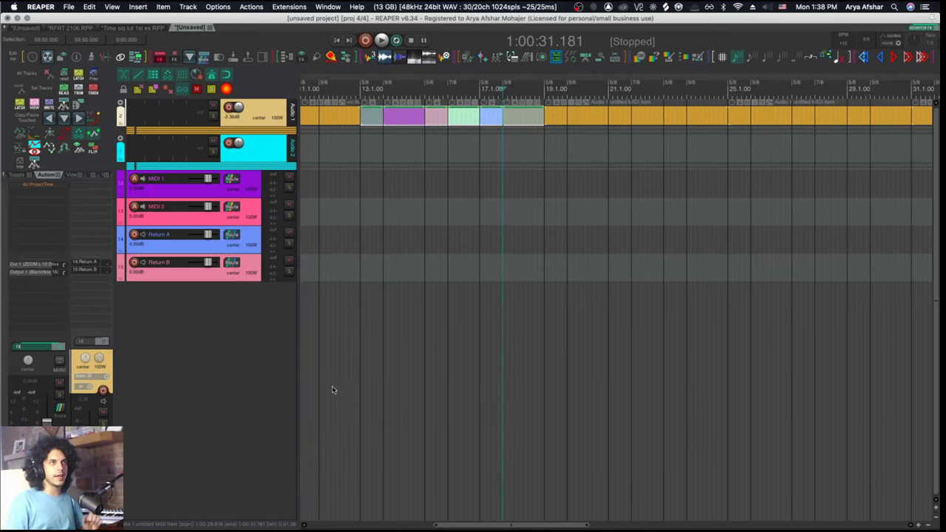
# Step: Set a 6/8 time signature on the marker at bar 15
pyautogui.click(394, 118)
pyautogui.scroll(3, 569, 104)
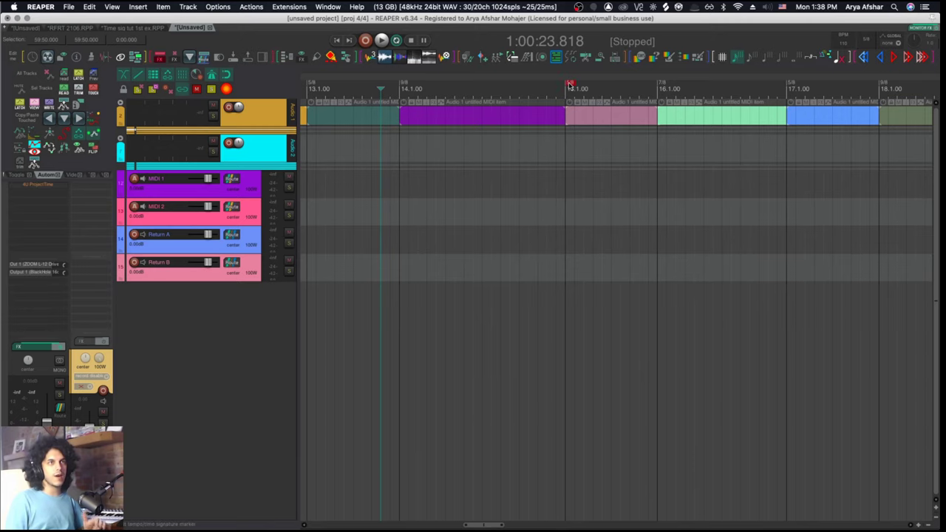
pyautogui.doubleClick(570, 86)
pyautogui.press('Return')
# Step: Stretch the pink item's right edge so it meets the green item
pyautogui.hscroll(1, 525, 107)
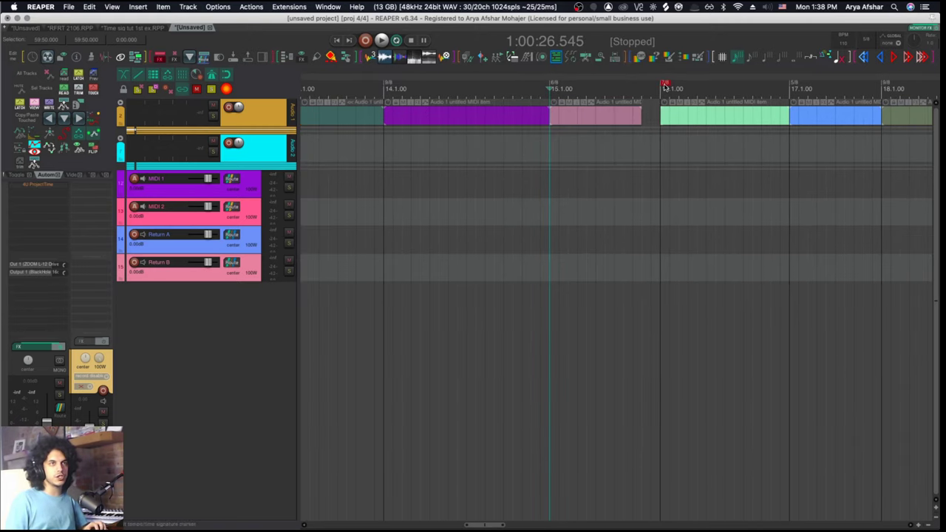
pyautogui.click(581, 120)
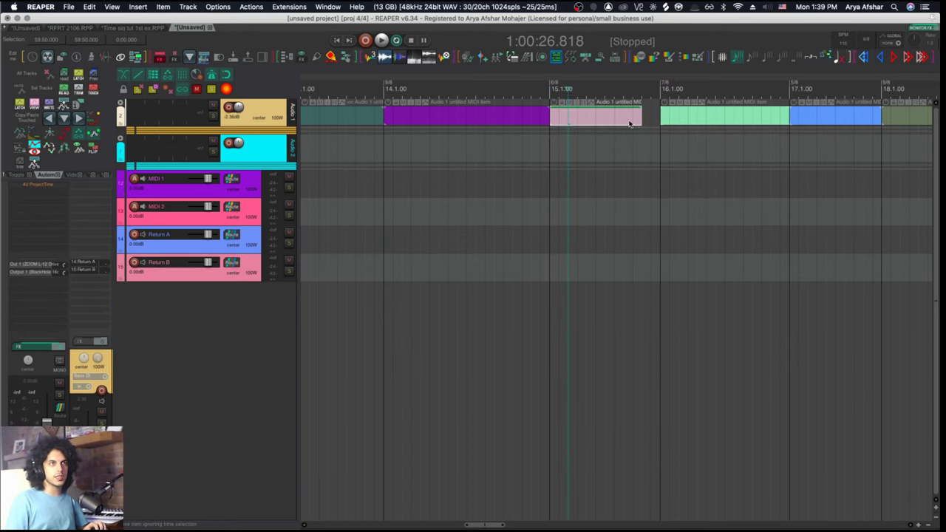
pyautogui.moveTo(637, 121); pyautogui.dragTo(660, 120)
pyautogui.hscroll(5, 551, 111)
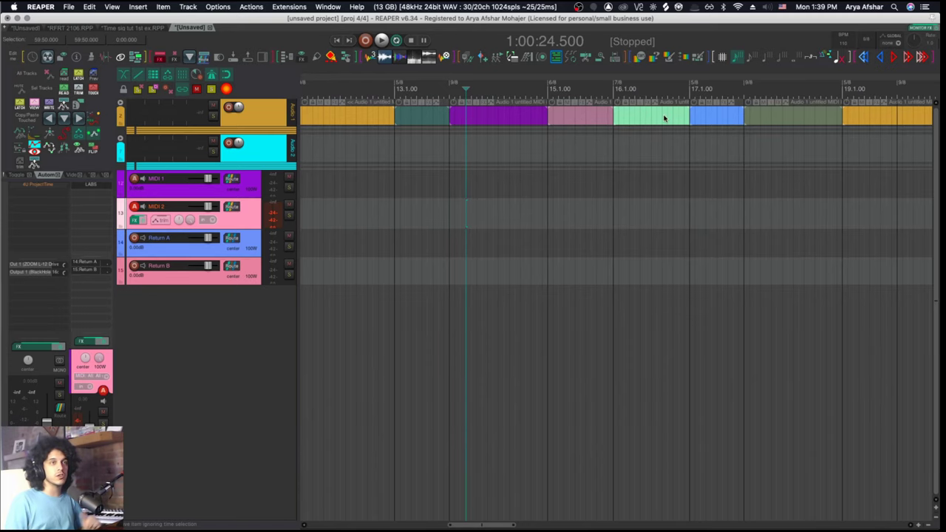
# Step: Try pasting the grey-teal item at bar 16 with inserted time, then undo it
pyautogui.click(416, 147)
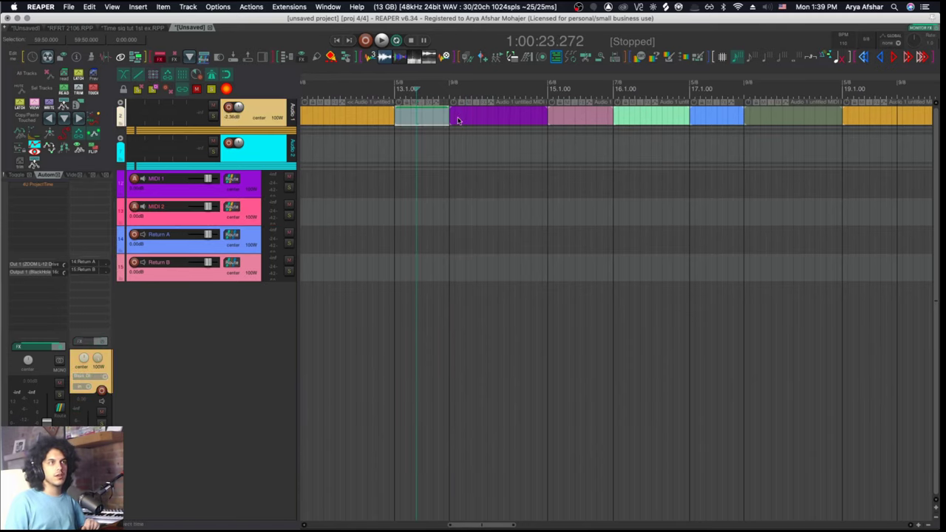
pyautogui.click(482, 184)
pyautogui.click(422, 119)
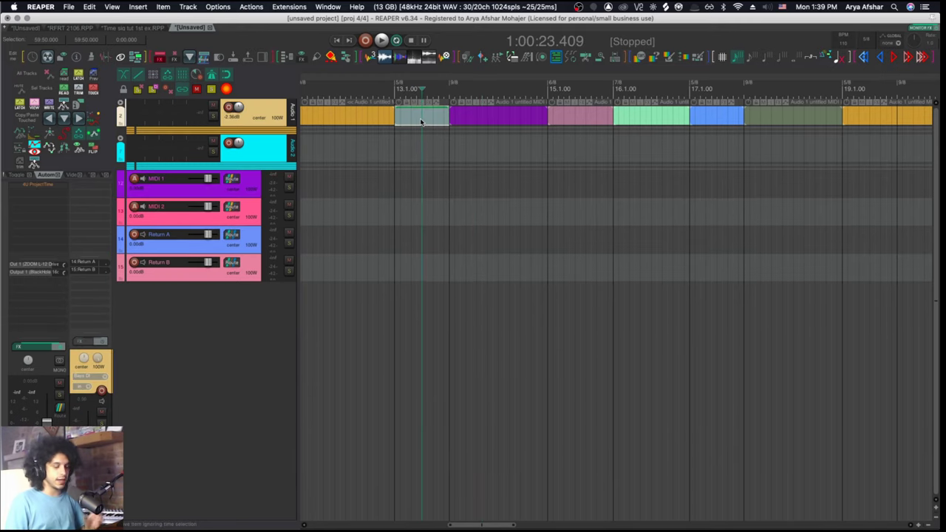
pyautogui.click(633, 174)
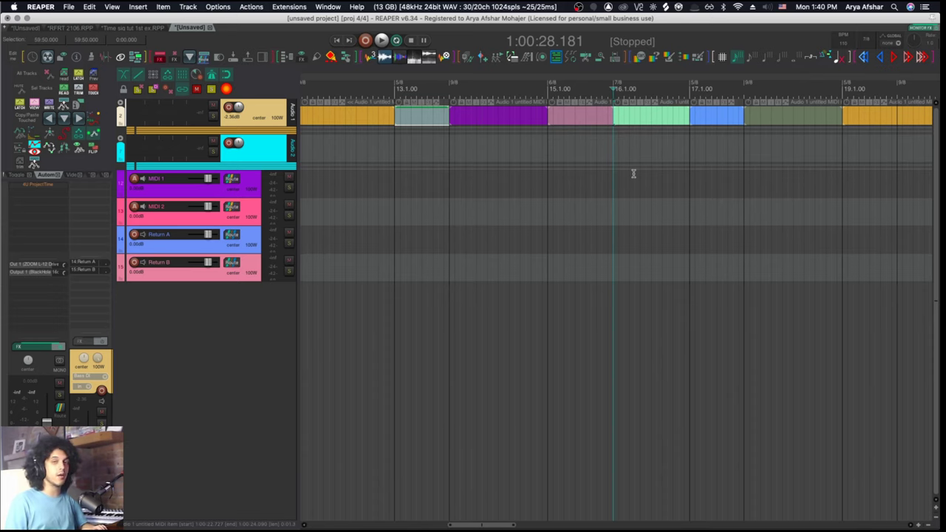
pyautogui.hotkey('shift', 'v')
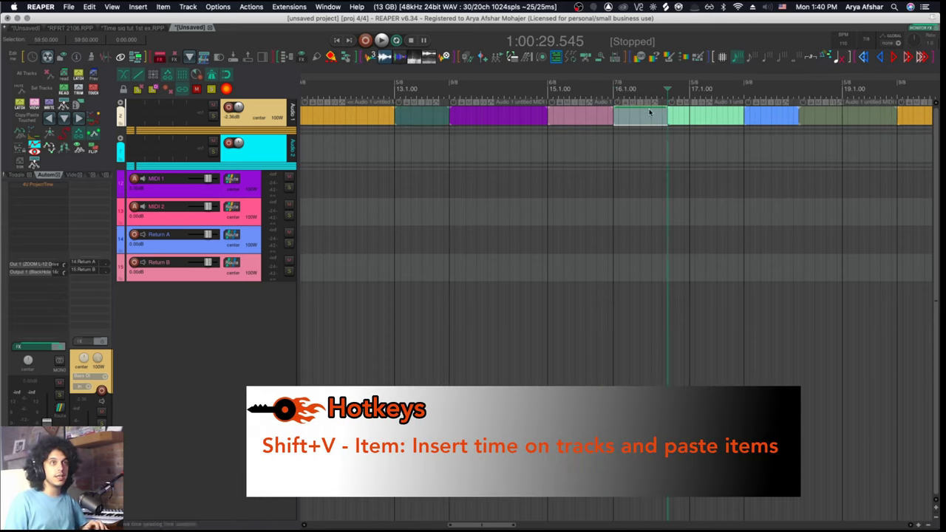
pyautogui.press('super+z')
# Step: Draw a new MIDI item from bar 76 to 77, colour it green and name it Special Tag
pyautogui.scroll(-5, 650, 112)
pyautogui.hscroll(15, 651, 116)
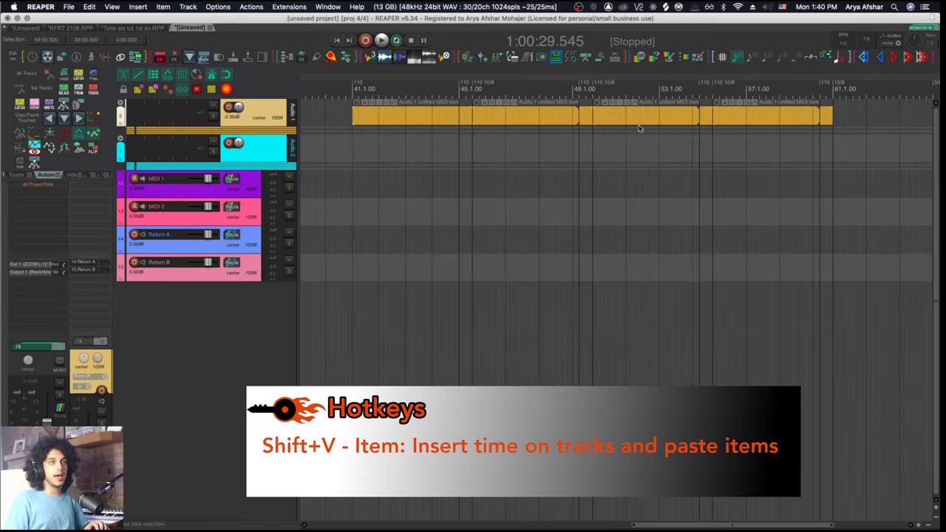
pyautogui.hscroll(10, 650, 122)
pyautogui.scroll(3, 631, 121)
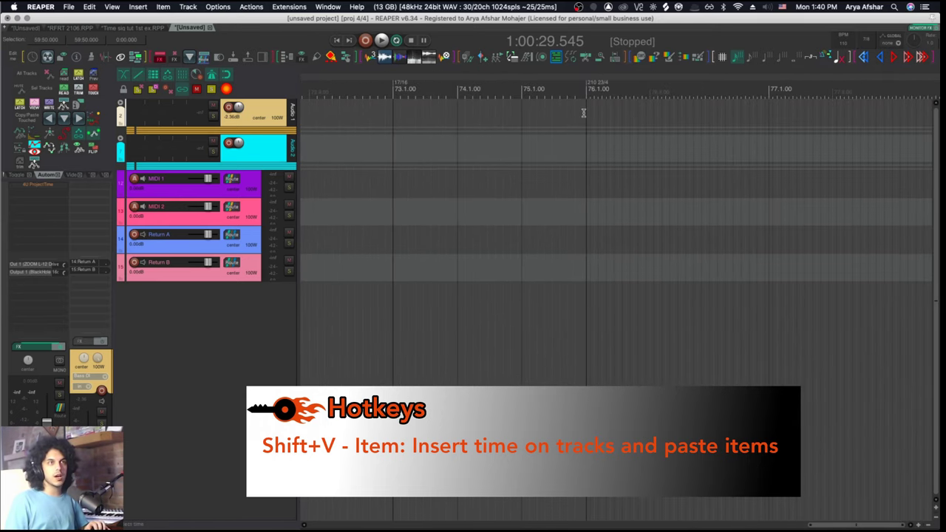
pyautogui.moveTo(588, 116); pyautogui.dragTo(770, 133)
pyautogui.click(689, 120)
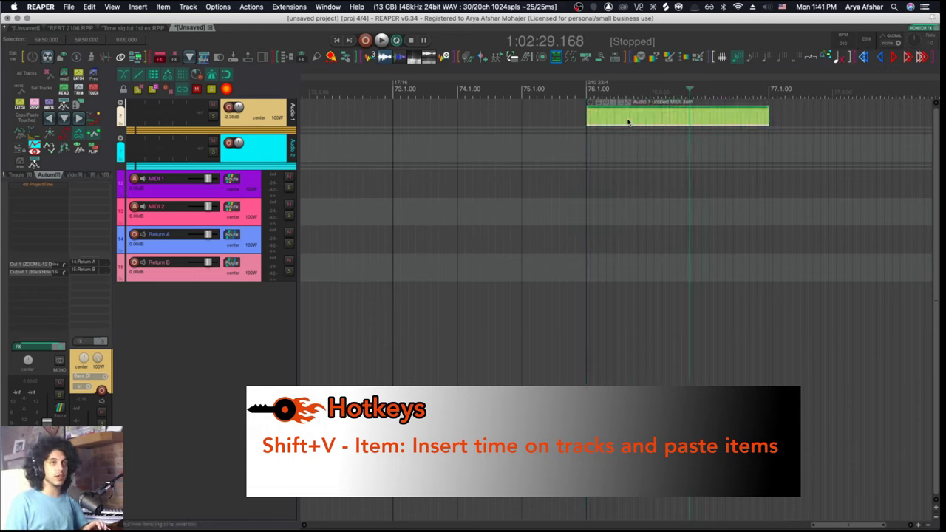
pyautogui.press('F2')
pyautogui.press('Return')
# Step: Paste the green Special Tag item at bar 19 with Shift+V, inserting time on the tracks
pyautogui.hscroll(-15, 625, 114)
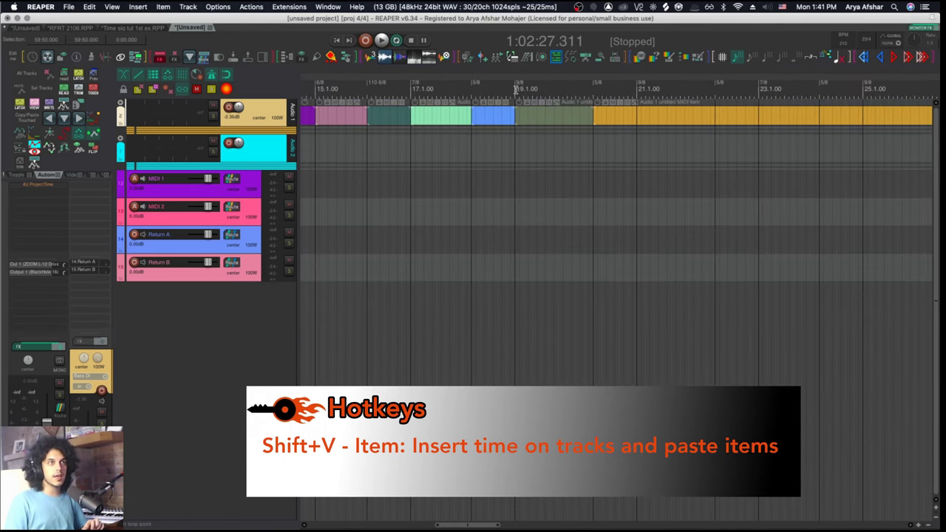
pyautogui.click(515, 89)
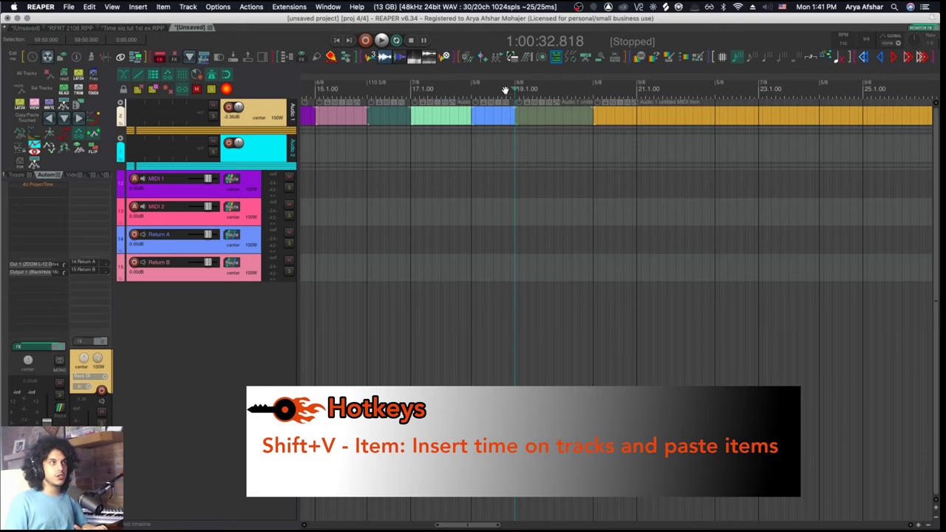
pyautogui.hotkey('shift', 'v')
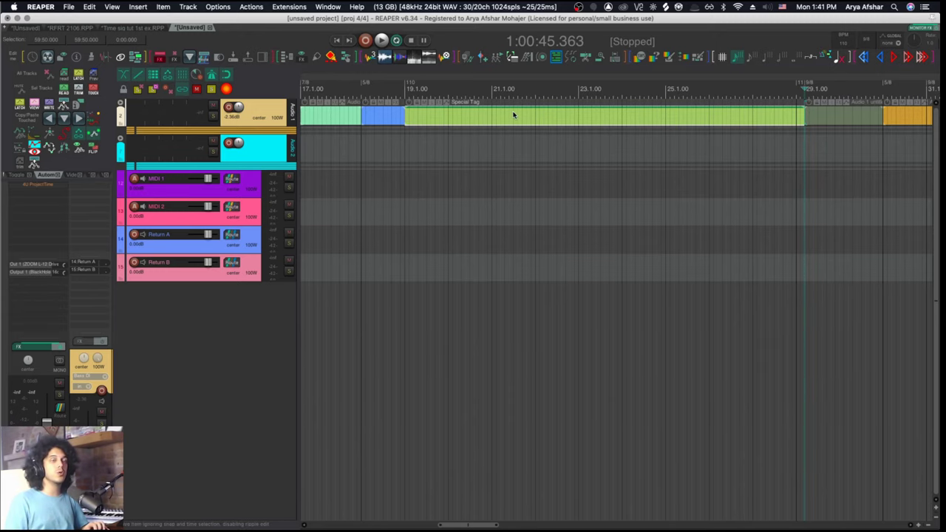
# Step: Time-select the green item and insert one 23/4 measure from that selection at 110 BPM
pyautogui.scroll(-6, 514, 114)
pyautogui.scroll(6, 663, 122)
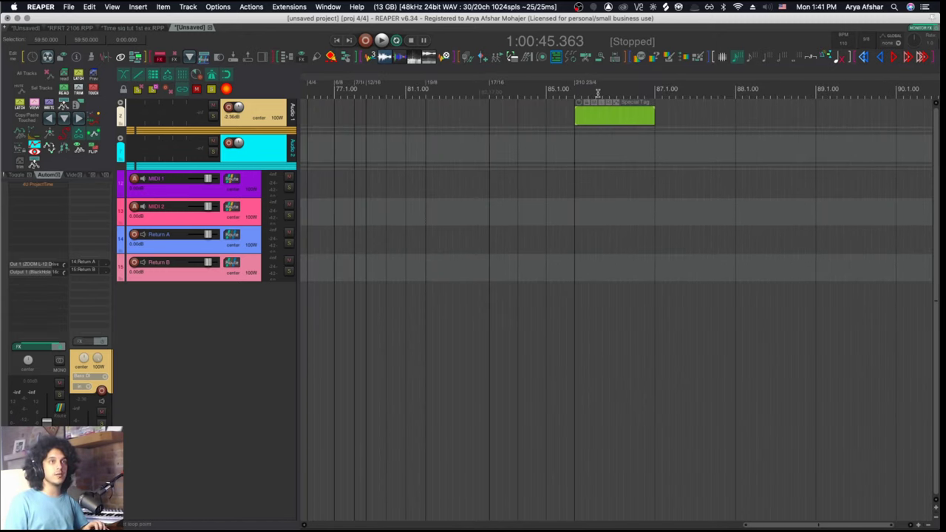
pyautogui.scroll(-6, 597, 92)
pyautogui.scroll(6, 471, 120)
pyautogui.click(471, 120)
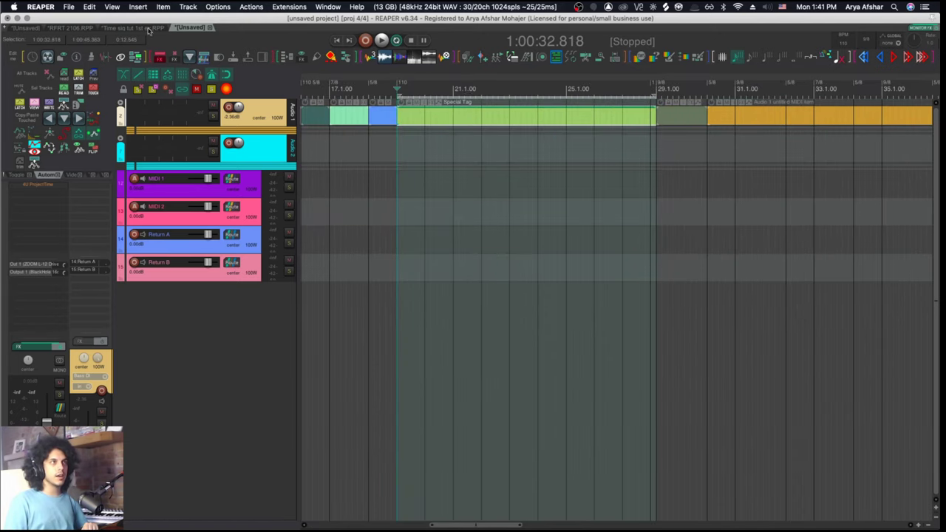
pyautogui.click(138, 7)
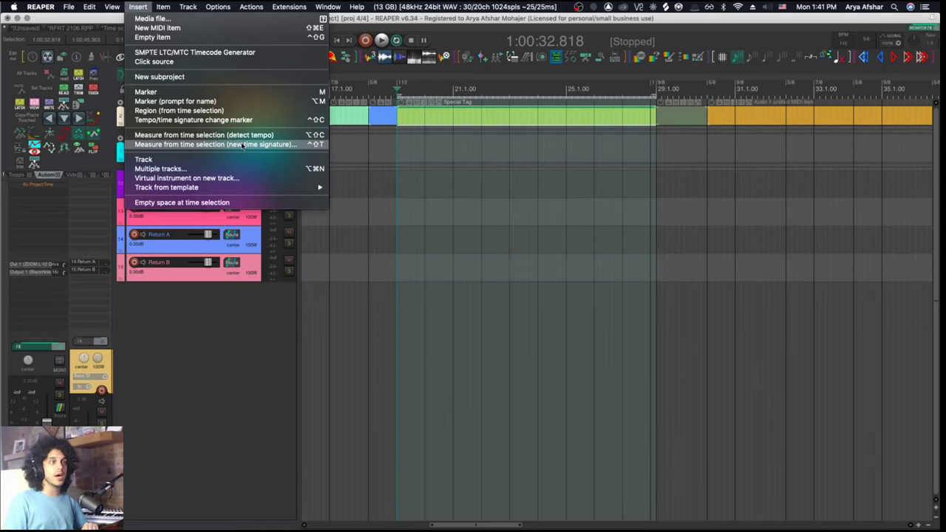
pyautogui.click(310, 145)
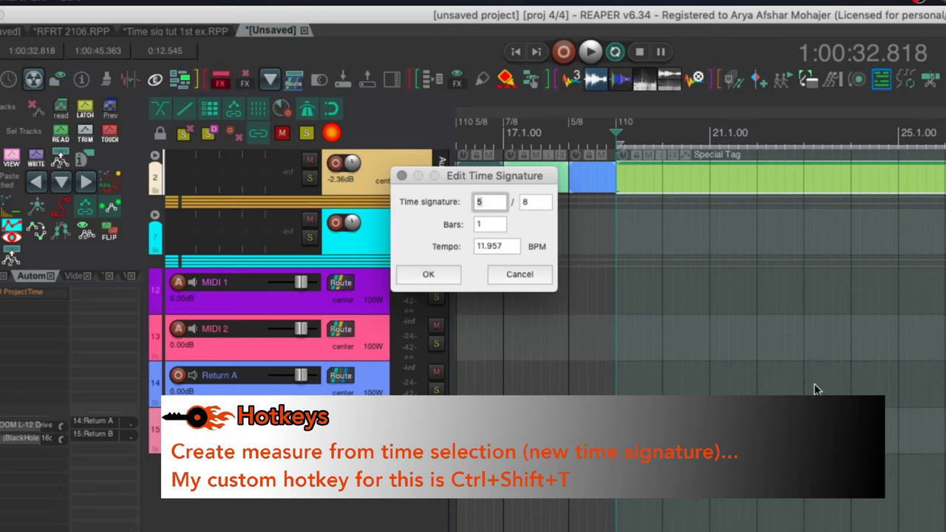
pyautogui.write('23')
pyautogui.doubleClick(529, 202)
pyautogui.write('4')
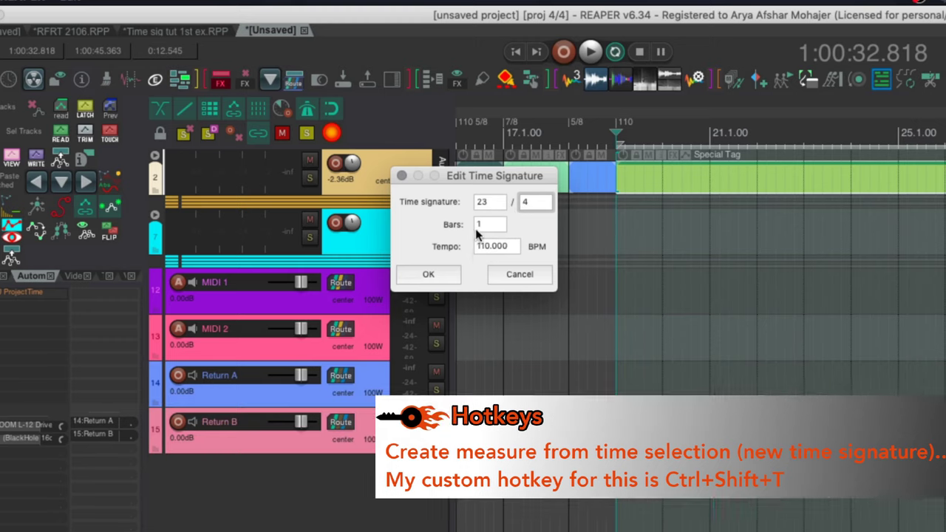
pyautogui.click(435, 275)
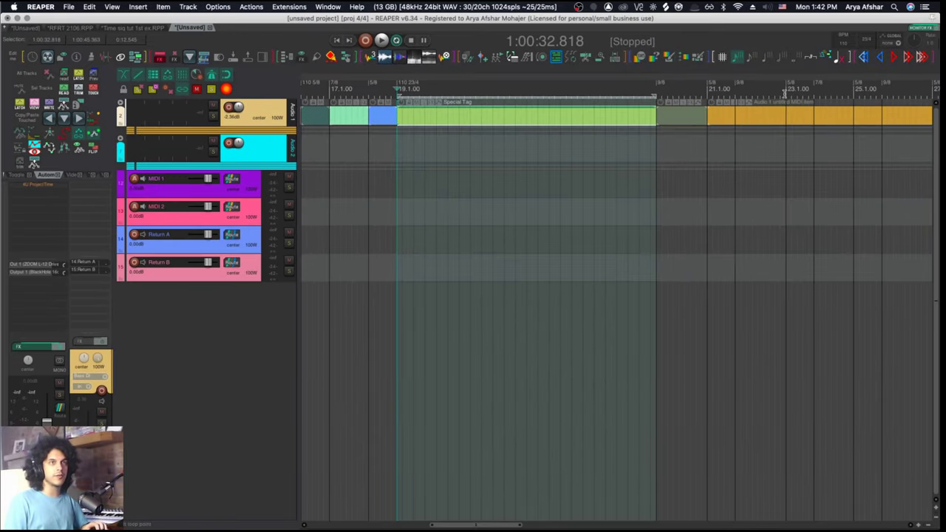
# Step: Time-select the light item between bars 3 and 5 and turn it into two bars of 6/8
pyautogui.press('Escape')
pyautogui.hscroll(-5, 499, 131)
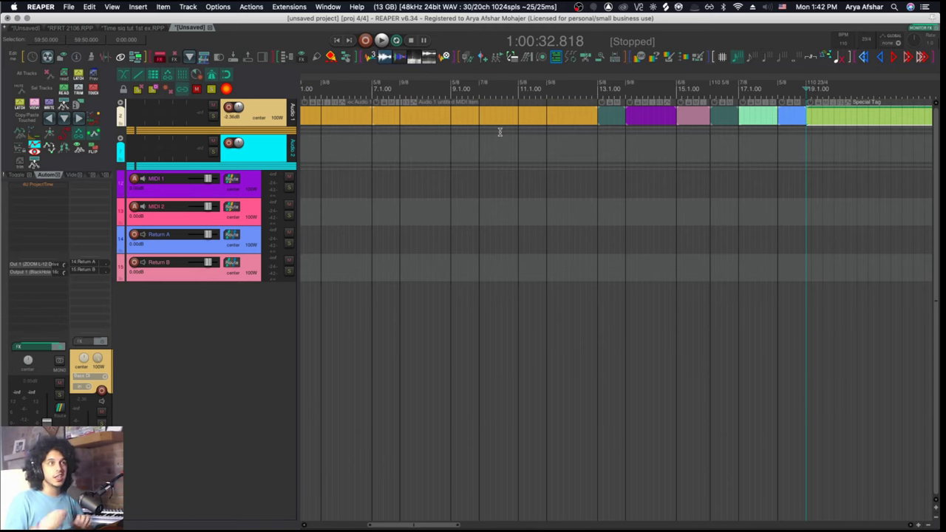
pyautogui.hscroll(-5, 499, 132)
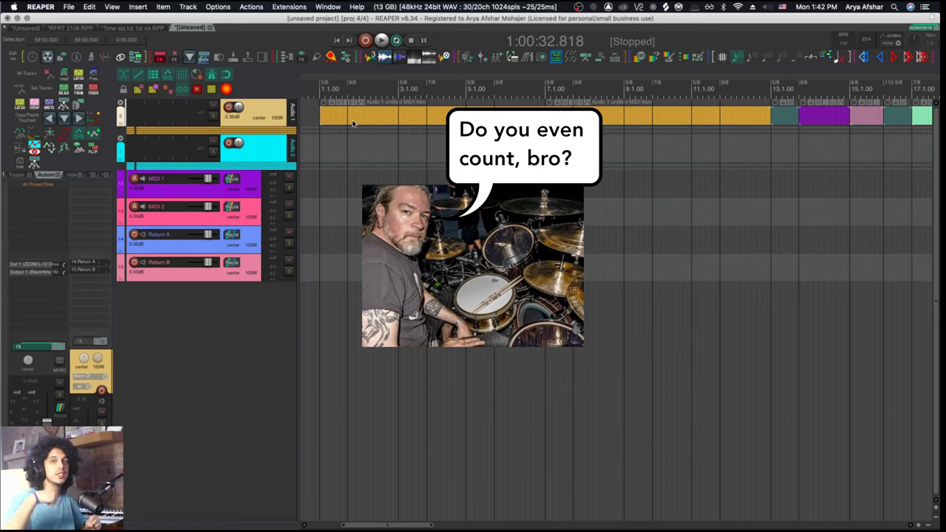
pyautogui.click(433, 118)
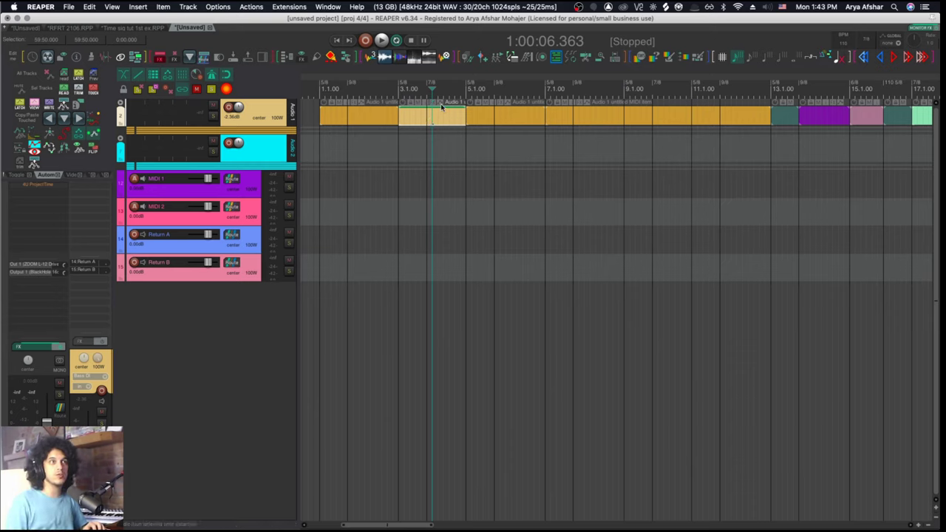
pyautogui.doubleClick(424, 116)
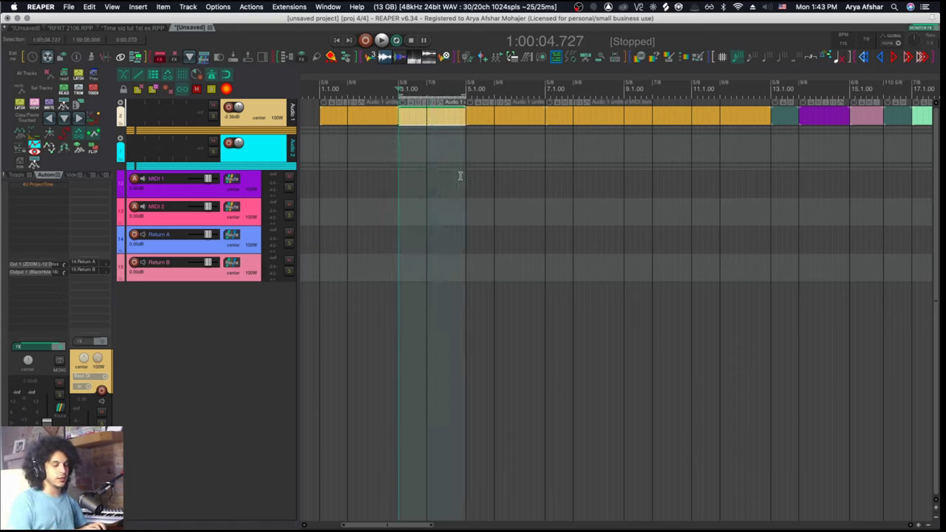
pyautogui.hotkey('shift', 'c')
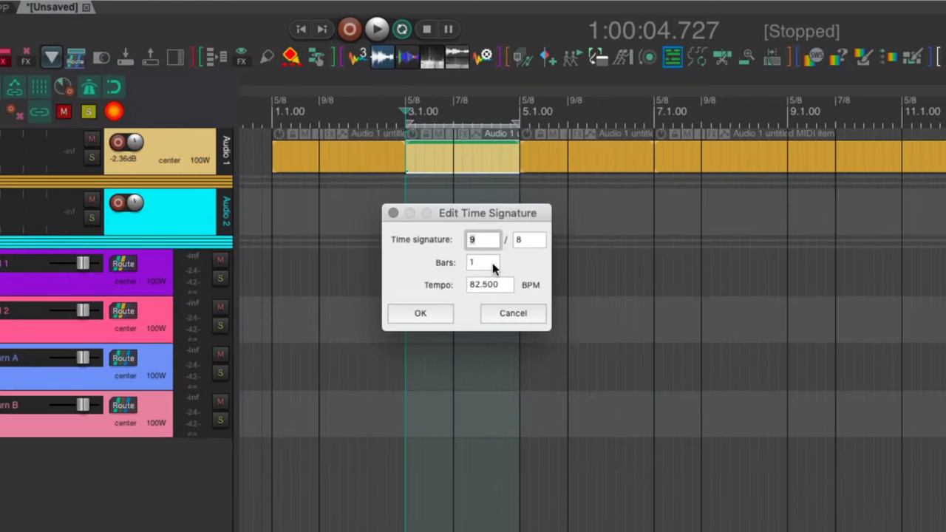
pyautogui.write('6')
pyautogui.click(521, 241)
pyautogui.click(487, 264)
pyautogui.write('2')
pyautogui.click(420, 313)
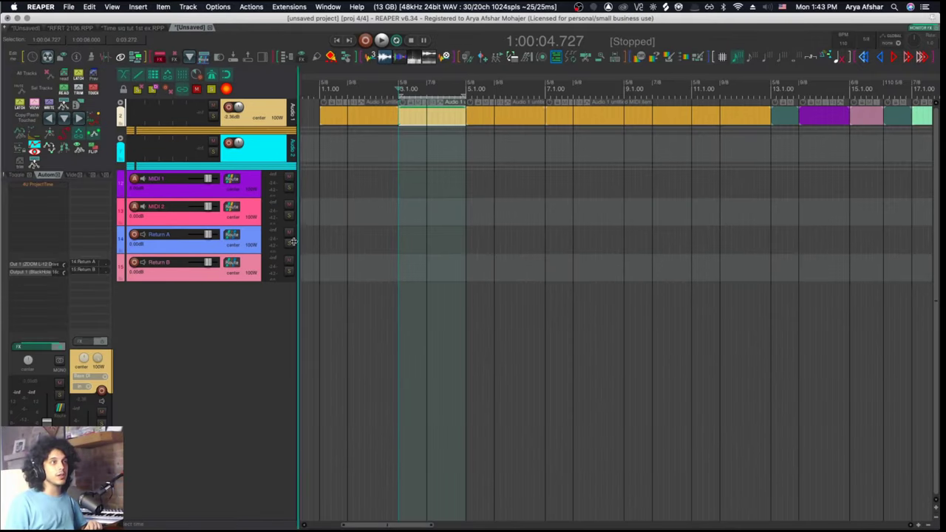
# Step: Insert two new tracks above Audio 2 named Bassist Click and Drummer Click
pyautogui.click(265, 148)
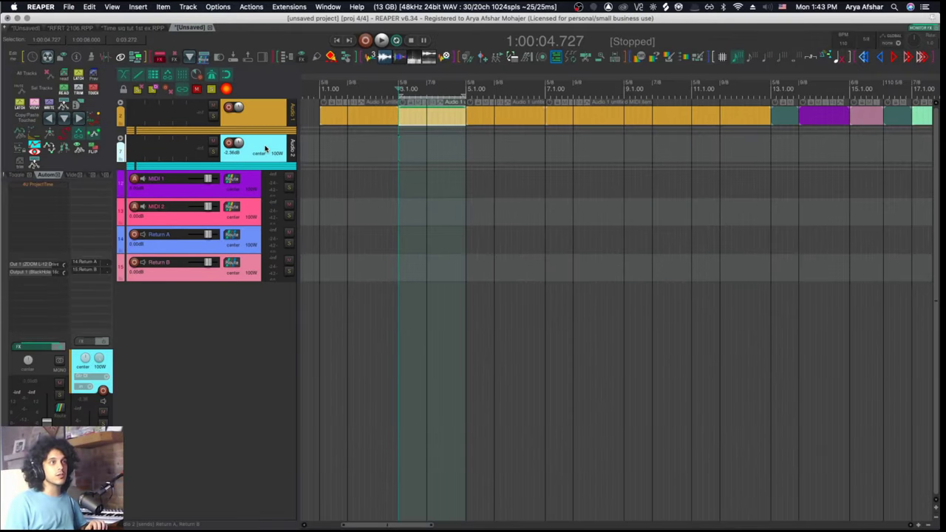
pyautogui.press('super+t')
pyautogui.write('Bassist Click')
pyautogui.press('Return')
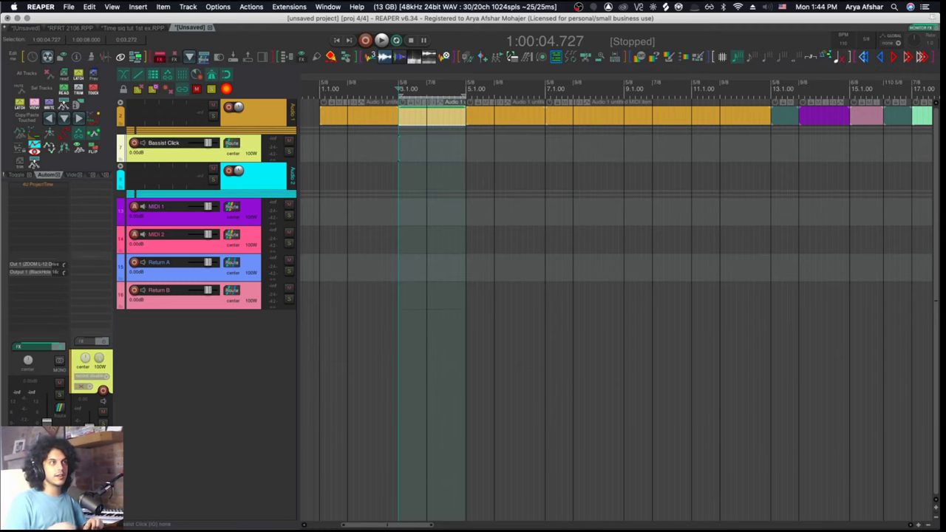
pyautogui.press('super+t')
pyautogui.write('Drummer Click')
pyautogui.press('Return')
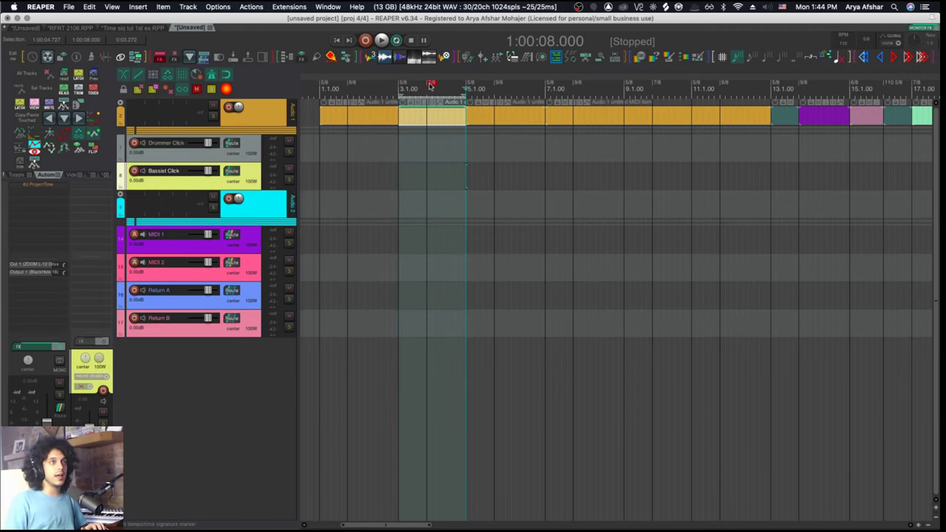
# Step: Add a click-source item to Bassist Click from bar 3 and glue it into audio
pyautogui.click(138, 7)
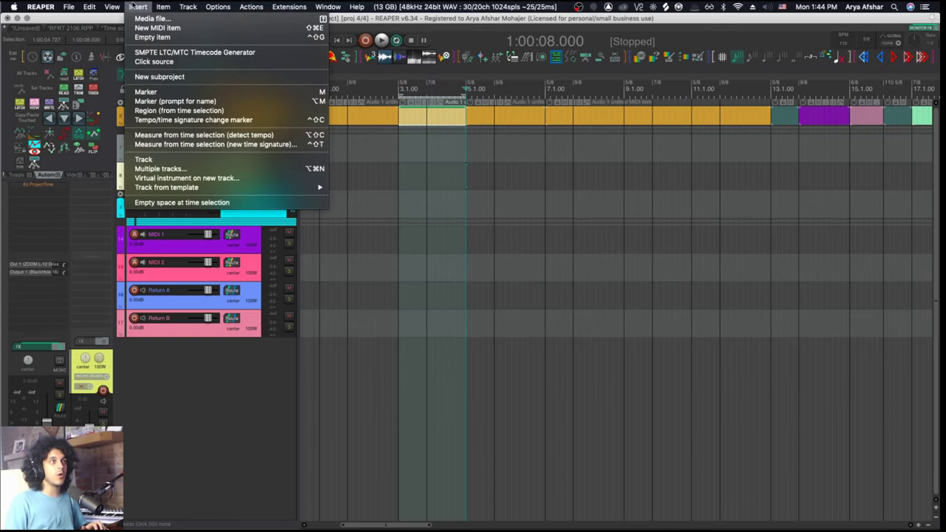
pyautogui.click(154, 62)
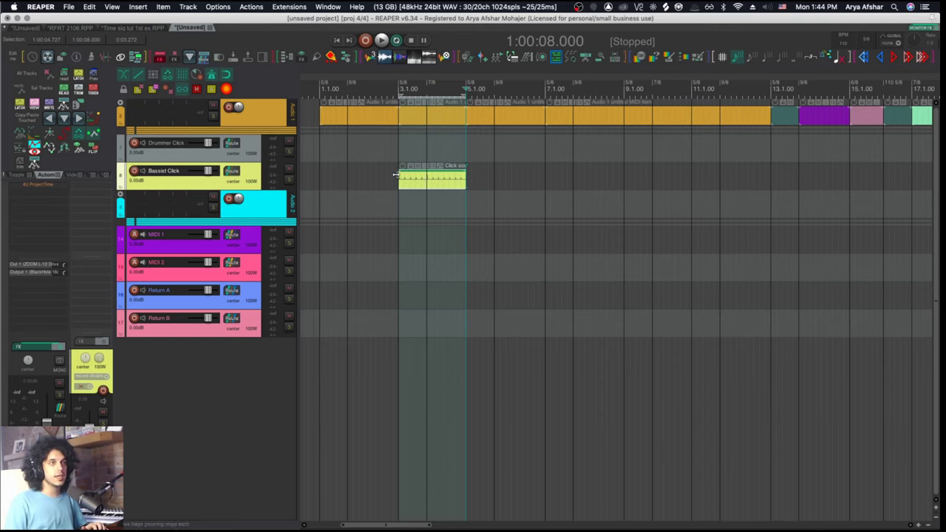
pyautogui.click(417, 180)
pyautogui.click(416, 184)
pyautogui.doubleClick(417, 185)
pyautogui.press('Escape')
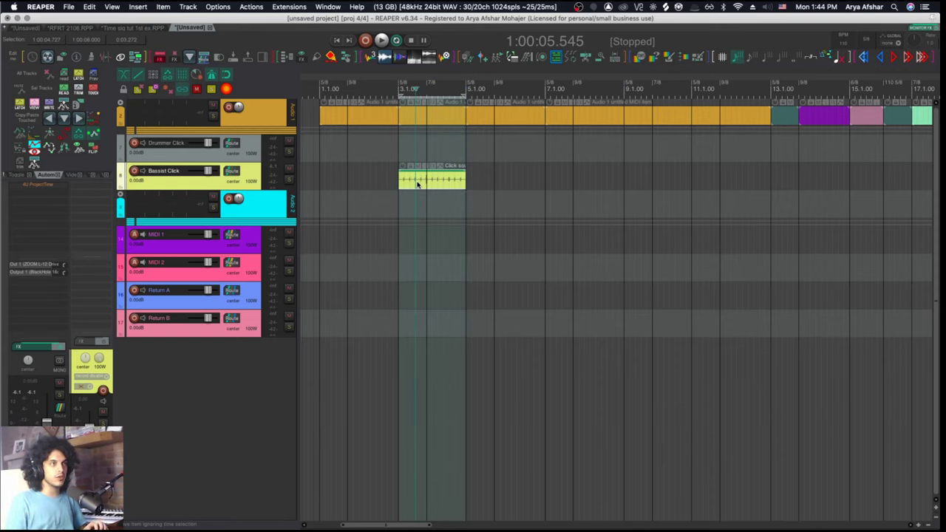
pyautogui.scroll(3, 416, 185)
# Step: Set the bar-3 section to two bars of 6/8
pyautogui.hotkey('shift', 'c')
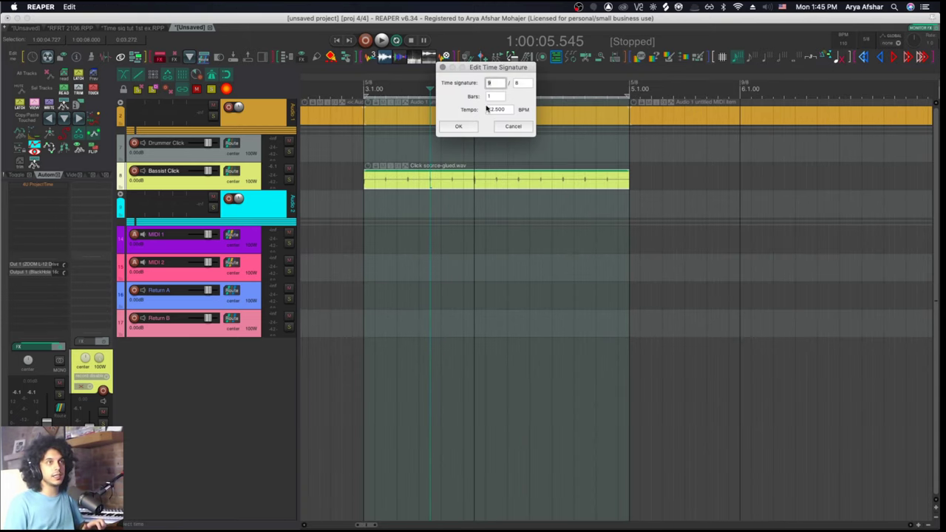
pyautogui.write('6')
pyautogui.press('Tab')
pyautogui.write('2')
pyautogui.click(458, 125)
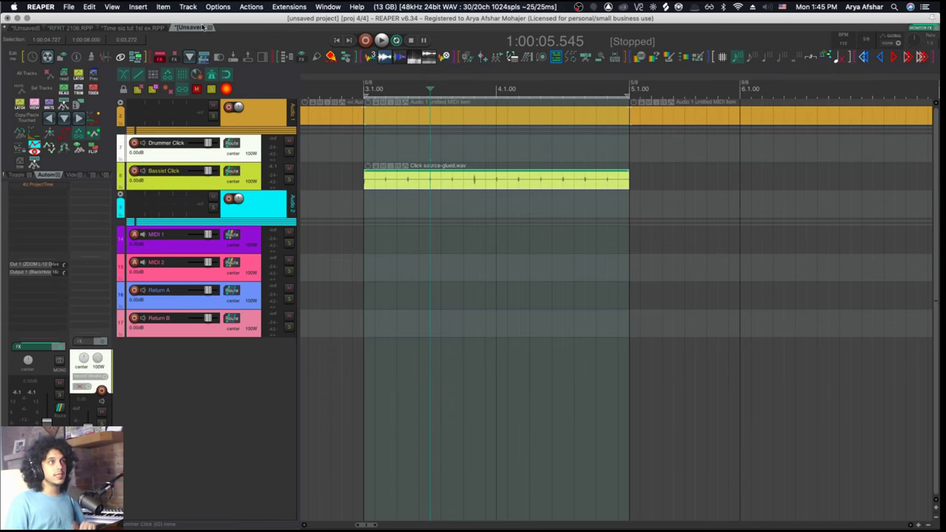
# Step: Add a click-source item to Drummer Click and glue it into audio
pyautogui.click(138, 7)
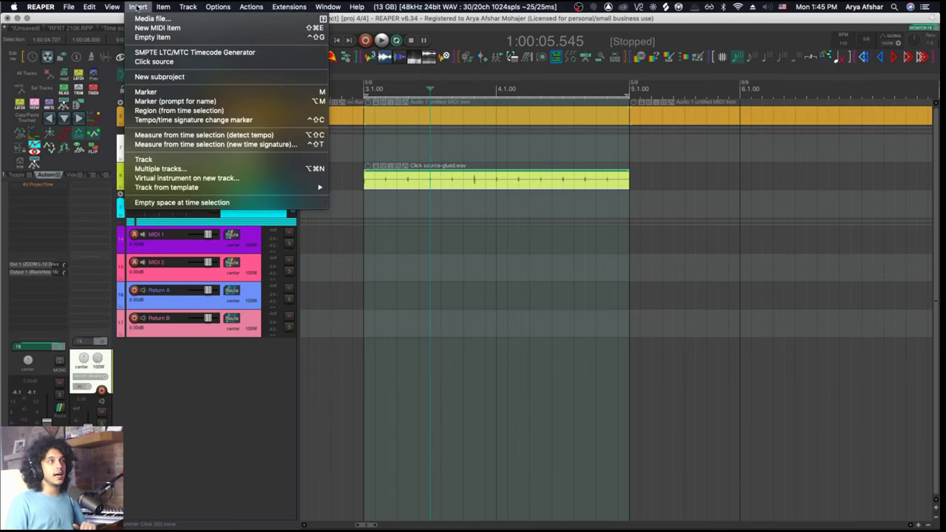
pyautogui.click(150, 63)
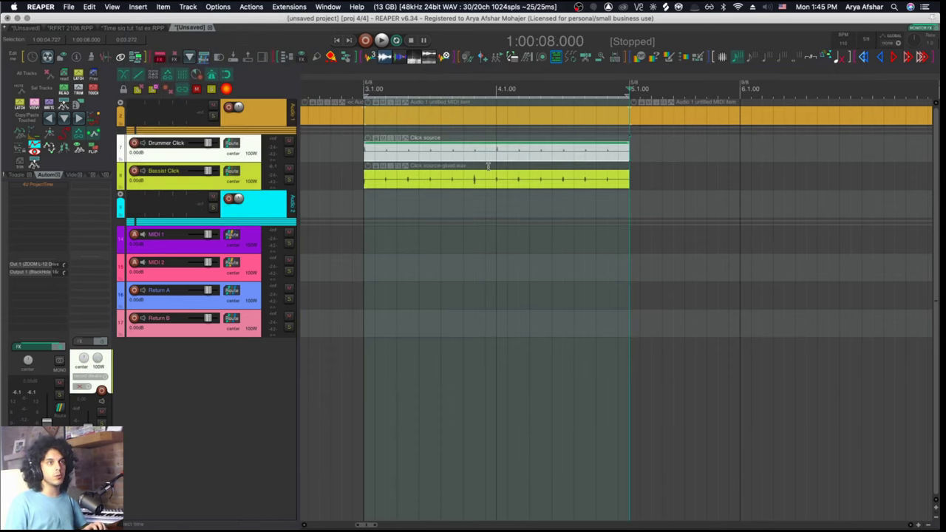
pyautogui.scroll(2, 458, 168)
pyautogui.press('super+g')
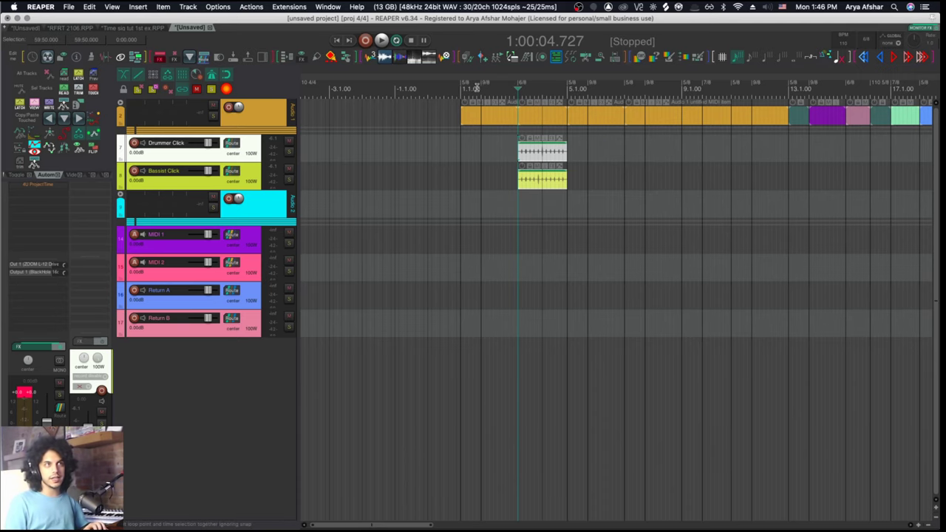
pyautogui.scroll(3, 514, 88)
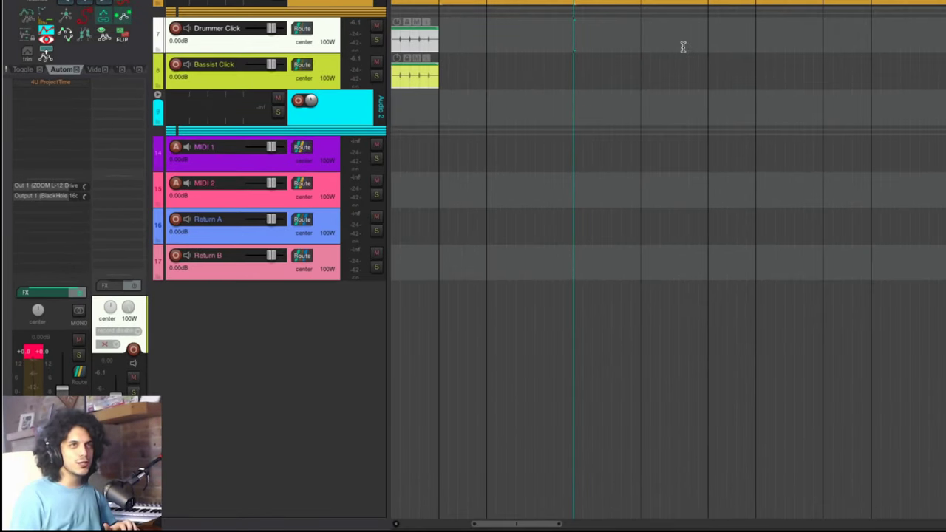
pyautogui.scroll(-3, 683, 46)
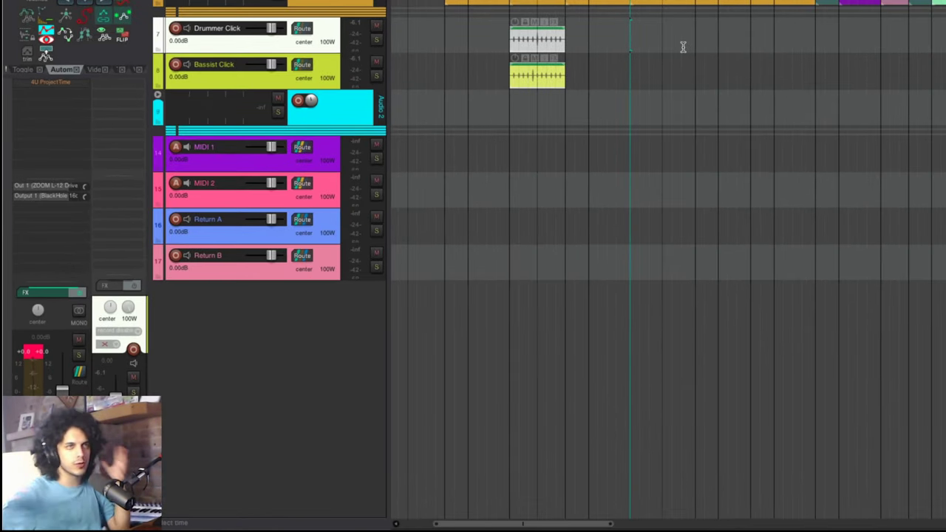